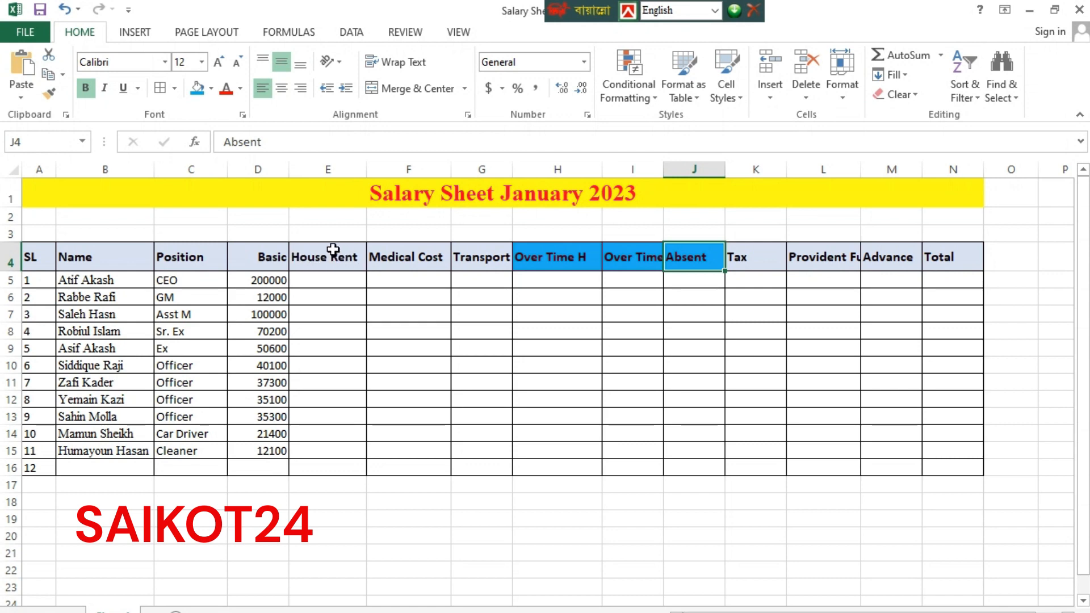
Enter the label 'House' in cell F18 below the salary table
{"action": "left_click", "coordinate": [400, 500]}
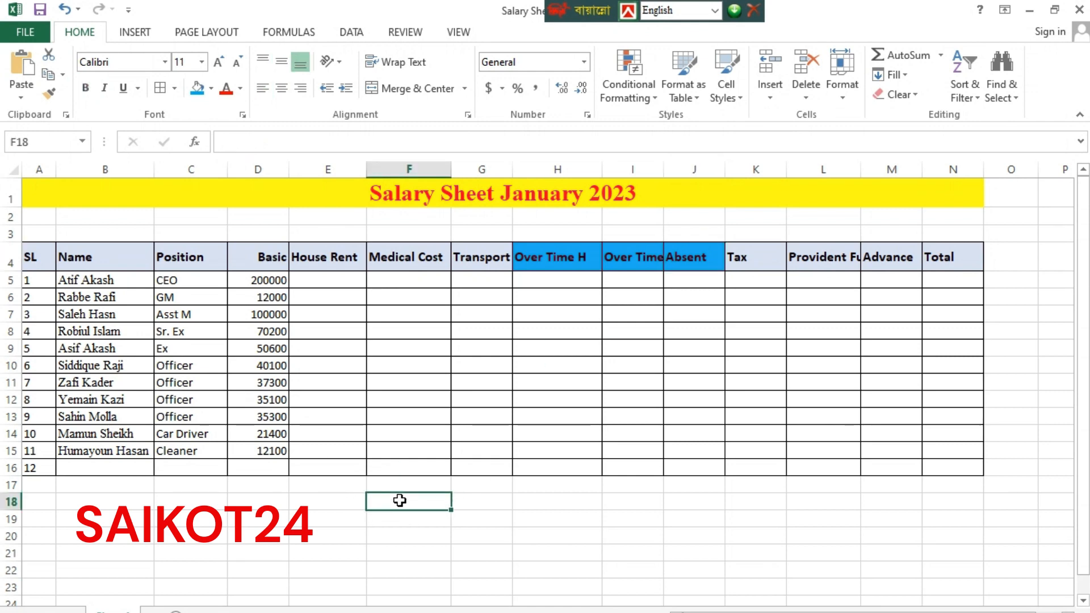
{"action": "type", "text": "H"}
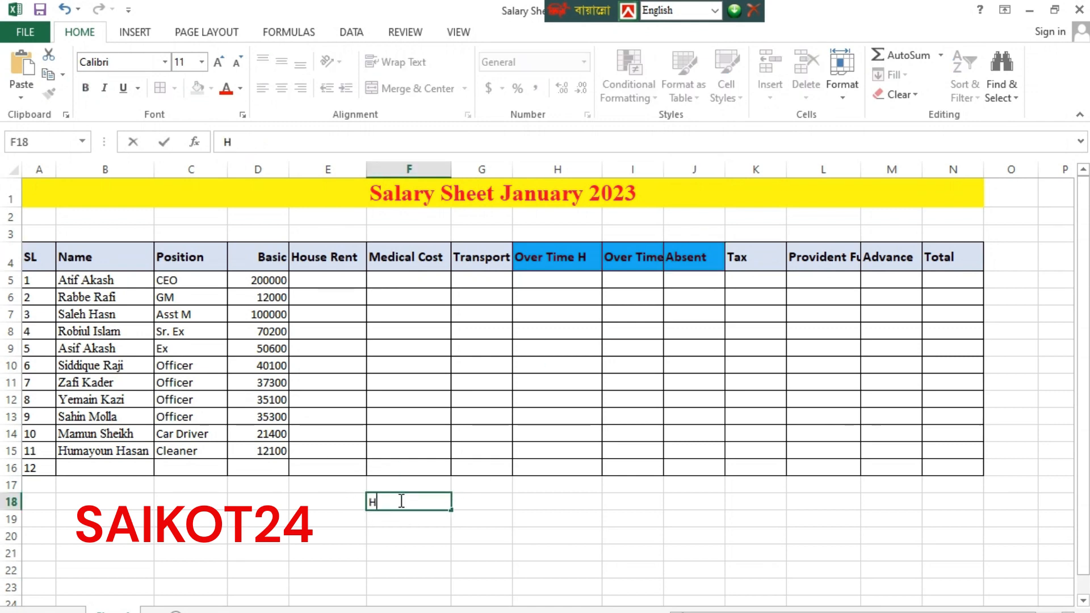
{"action": "type", "text": "ouse"}
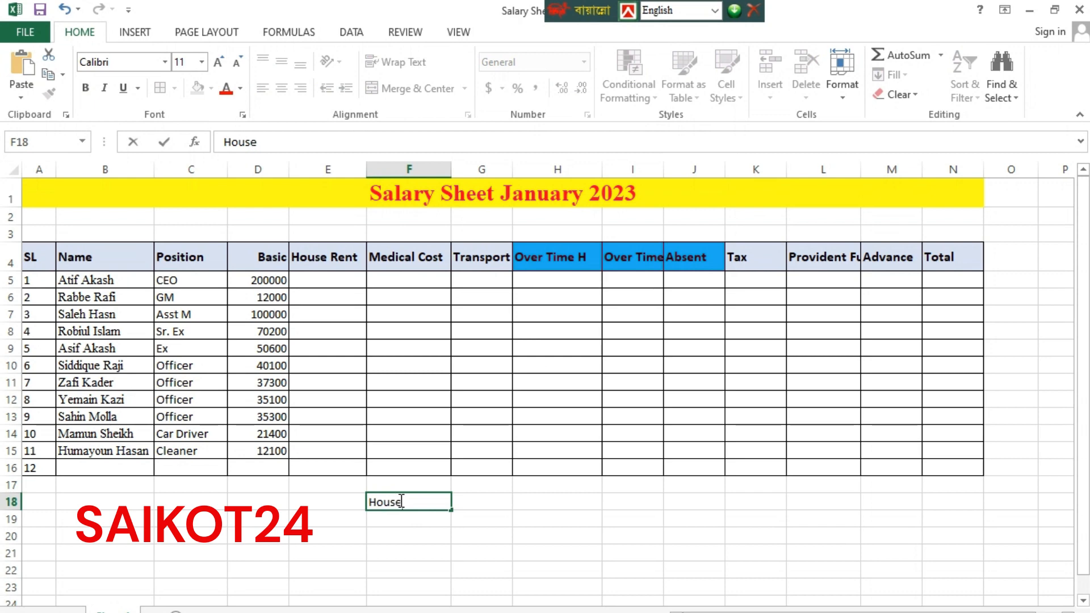
{"action": "key", "text": "Return"}
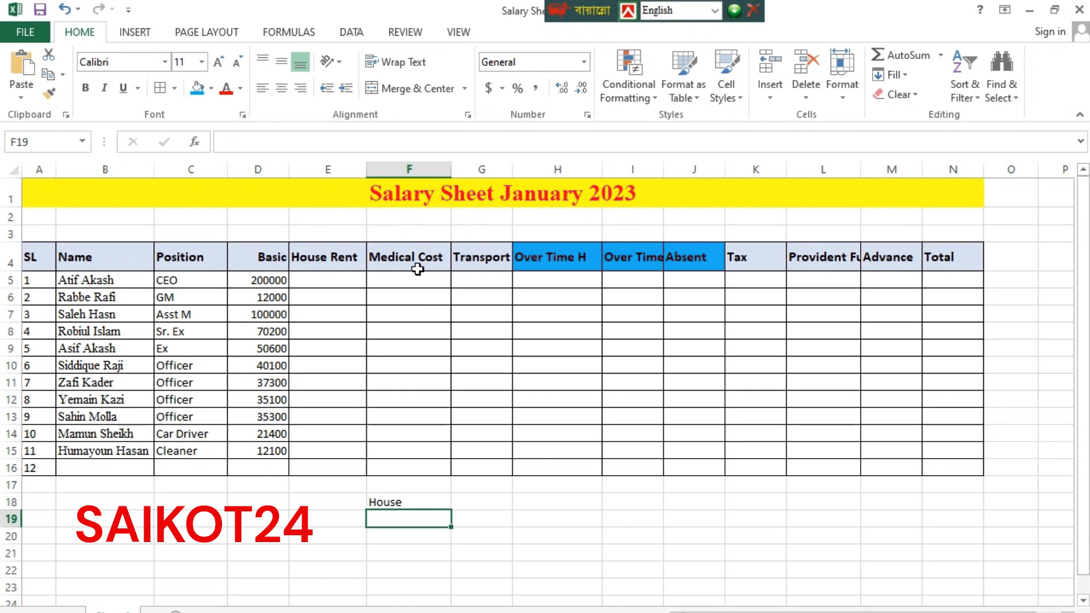
{"action": "left_click", "coordinate": [403, 256]}
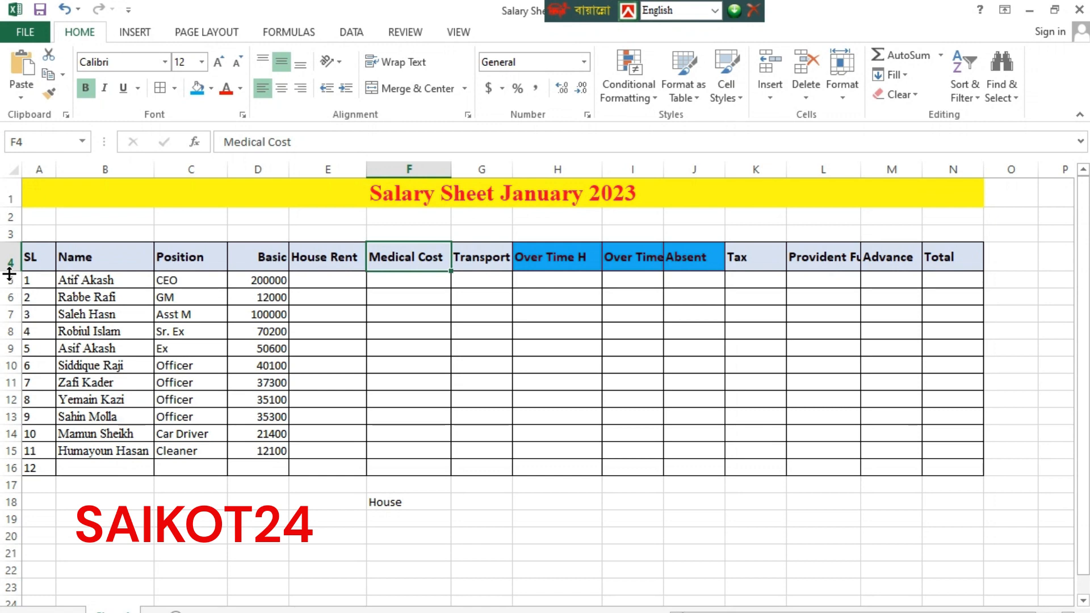
Make header row 4 taller and wrap the Over Time Hour header onto two lines
{"action": "left_click_drag", "start_coordinate": [7, 272], "coordinate": [6, 293]}
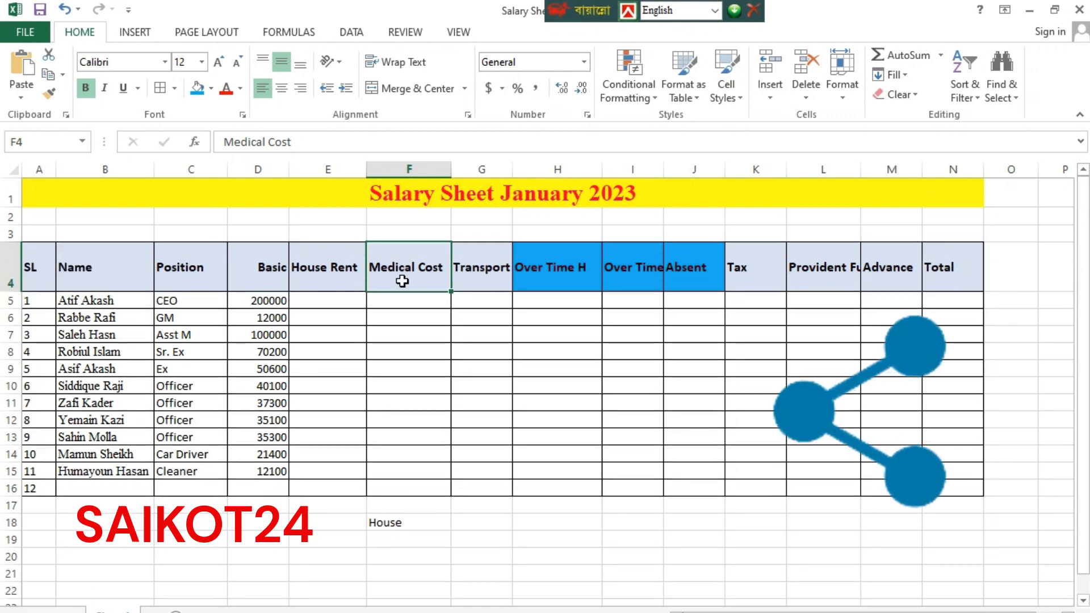
{"action": "left_click", "coordinate": [484, 274]}
{"action": "left_click", "coordinate": [581, 288]}
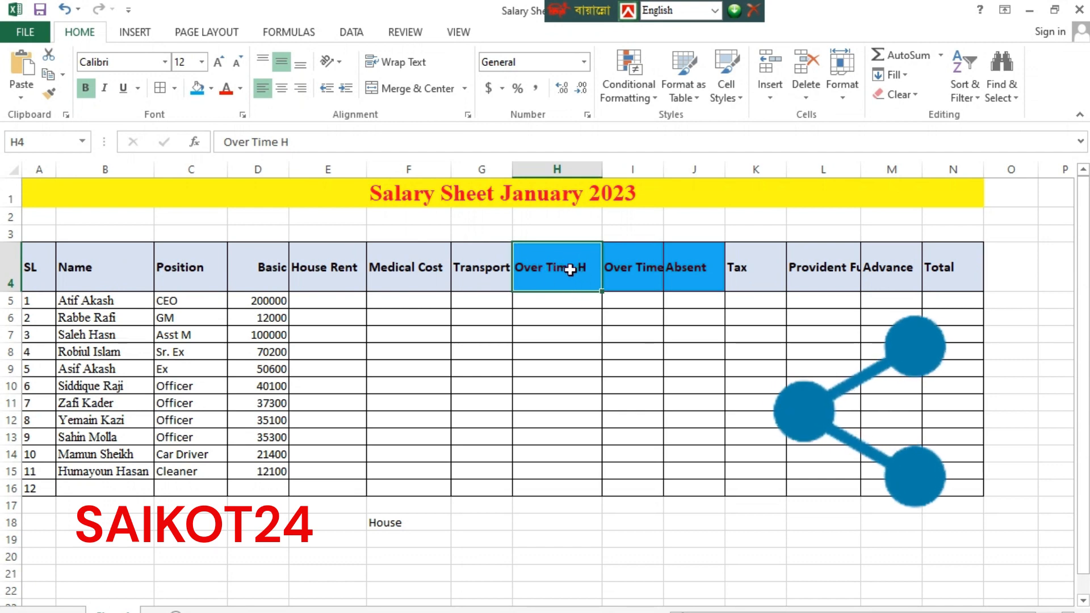
{"action": "double_click", "coordinate": [572, 269]}
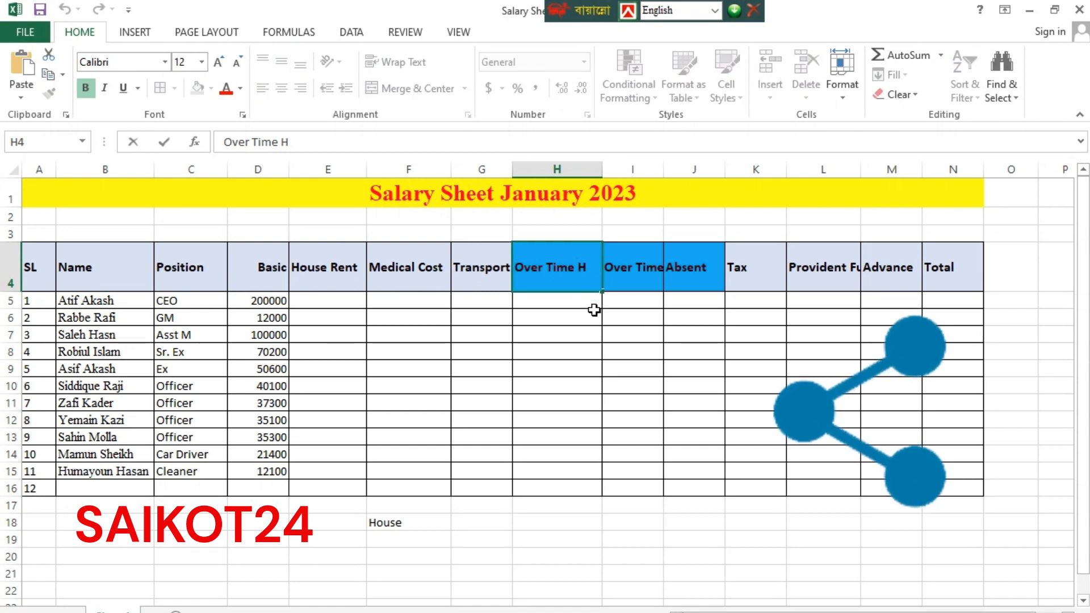
{"action": "key", "text": "BackSpace"}
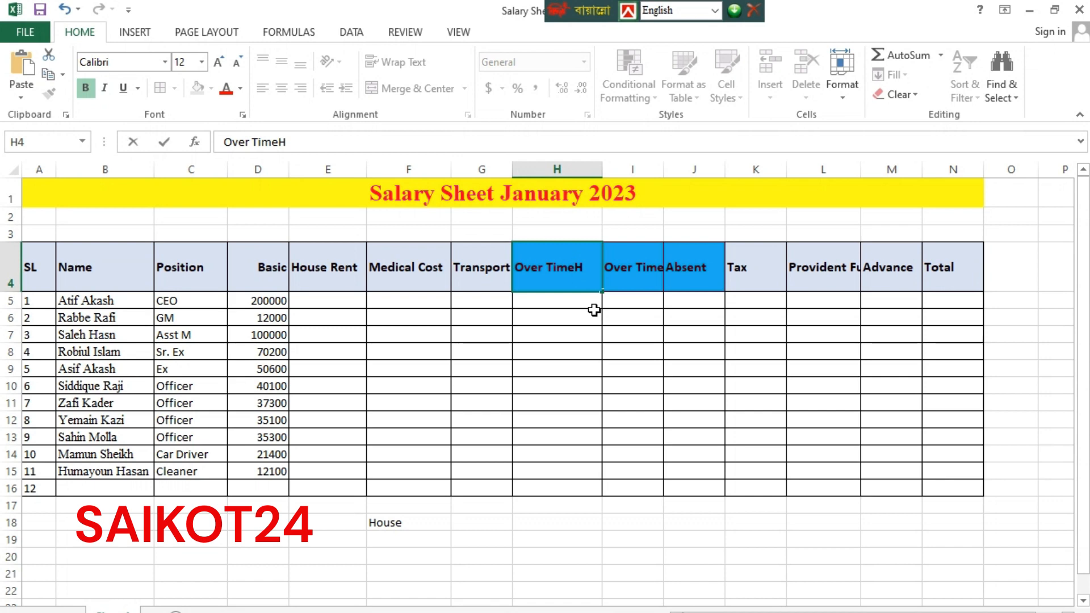
{"action": "key", "text": "alt+Return"}
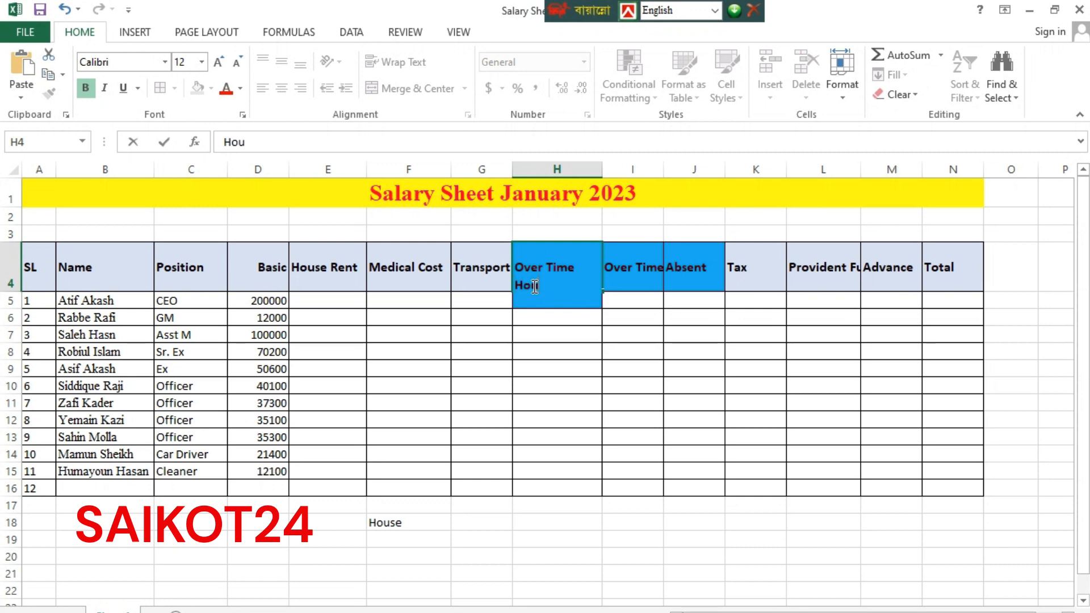
{"action": "left_click", "coordinate": [637, 276]}
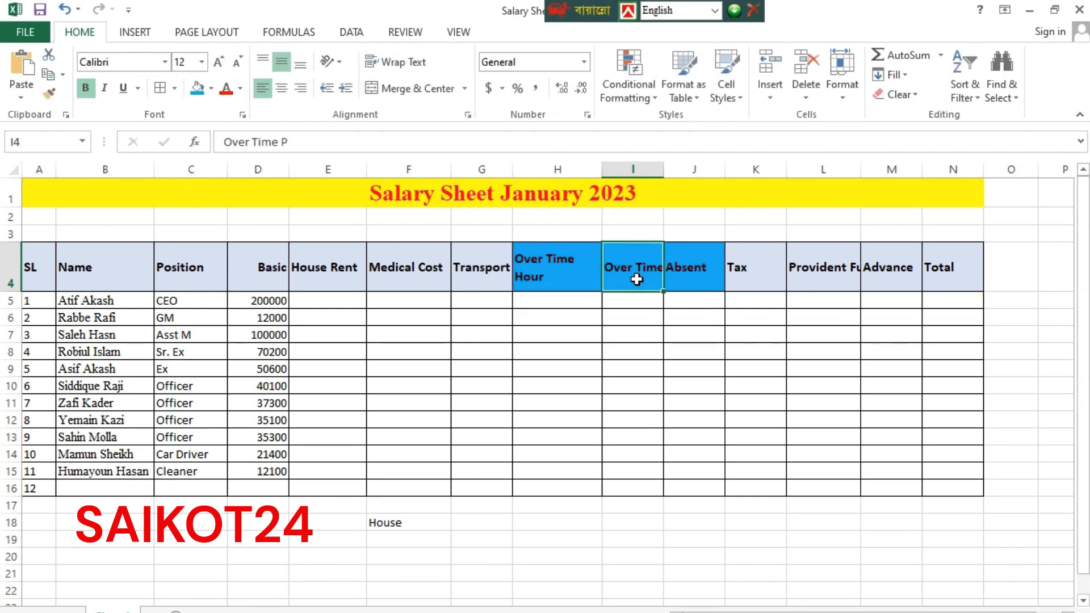
Wrap the Over Time Payment header onto two lines and widen column I to fit
{"action": "double_click", "coordinate": [652, 274]}
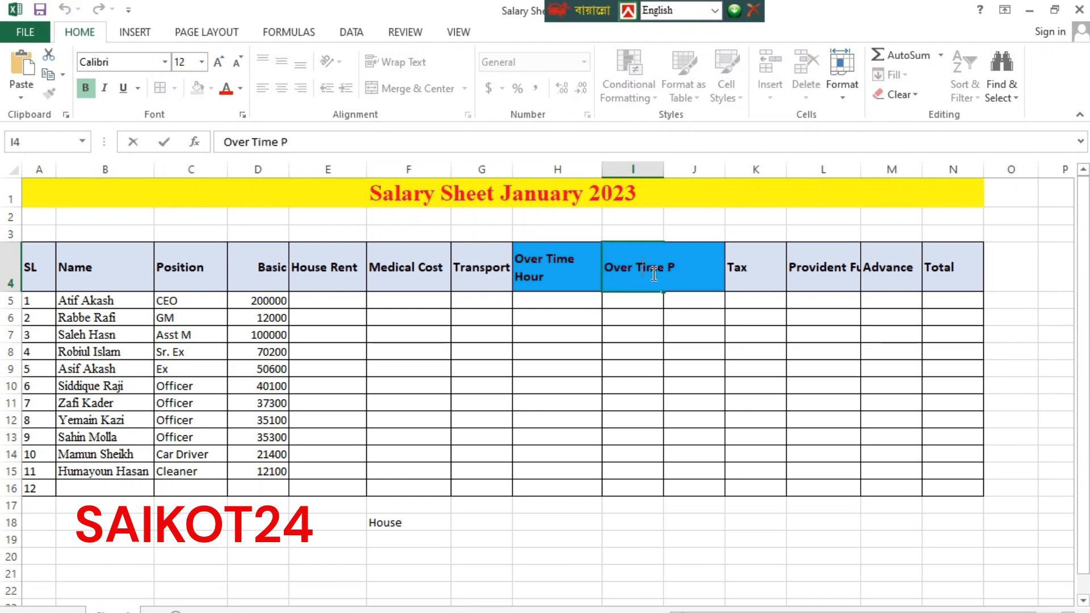
{"action": "key", "text": "BackSpace"}
{"action": "key", "text": "alt+Return"}
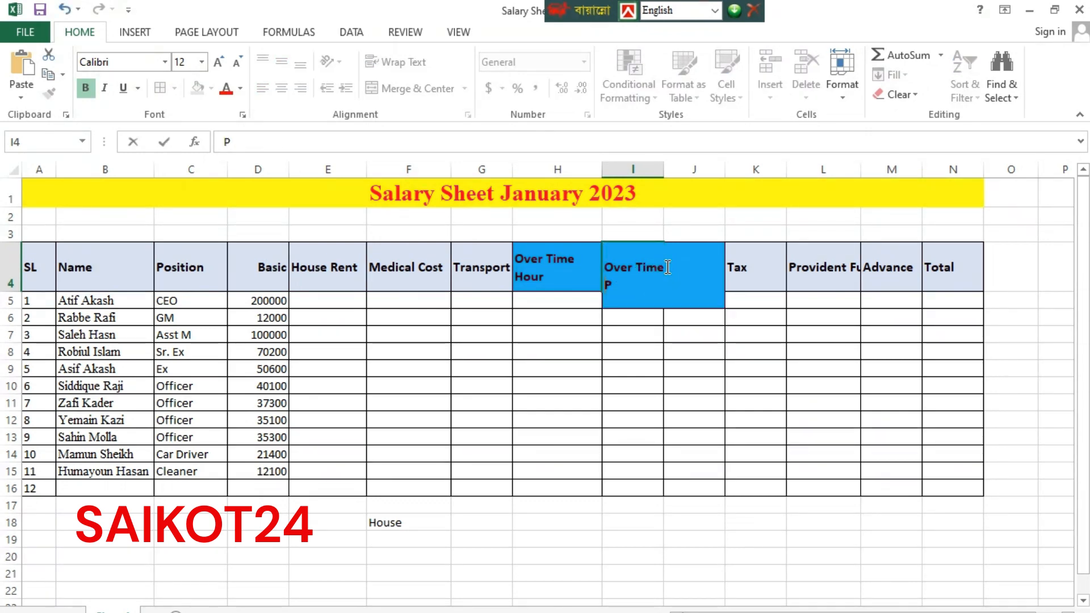
{"action": "left_click", "coordinate": [672, 335]}
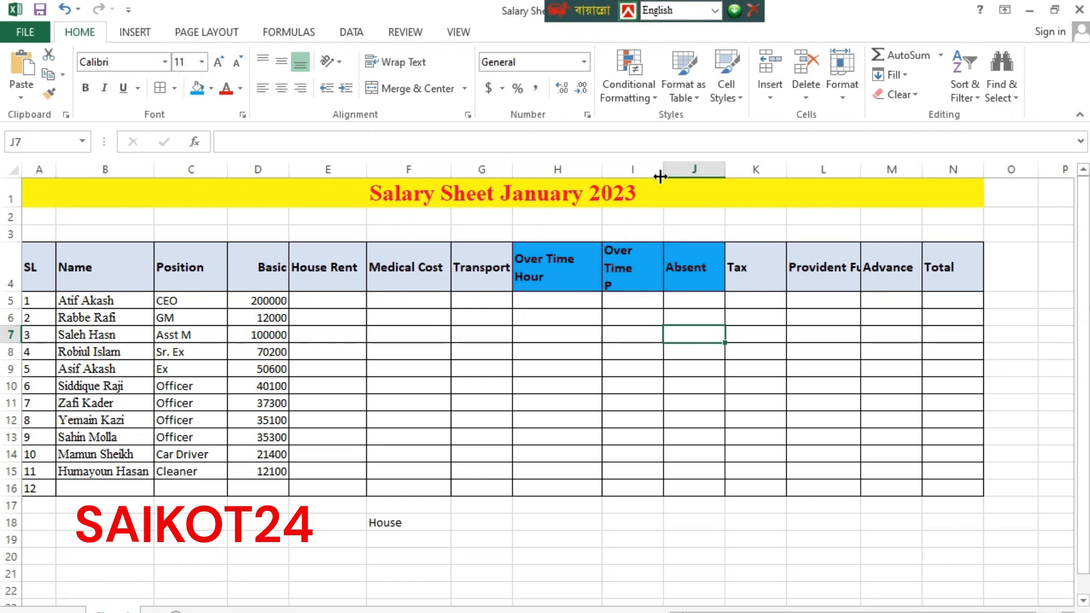
{"action": "left_click_drag", "start_coordinate": [660, 177], "coordinate": [689, 170]}
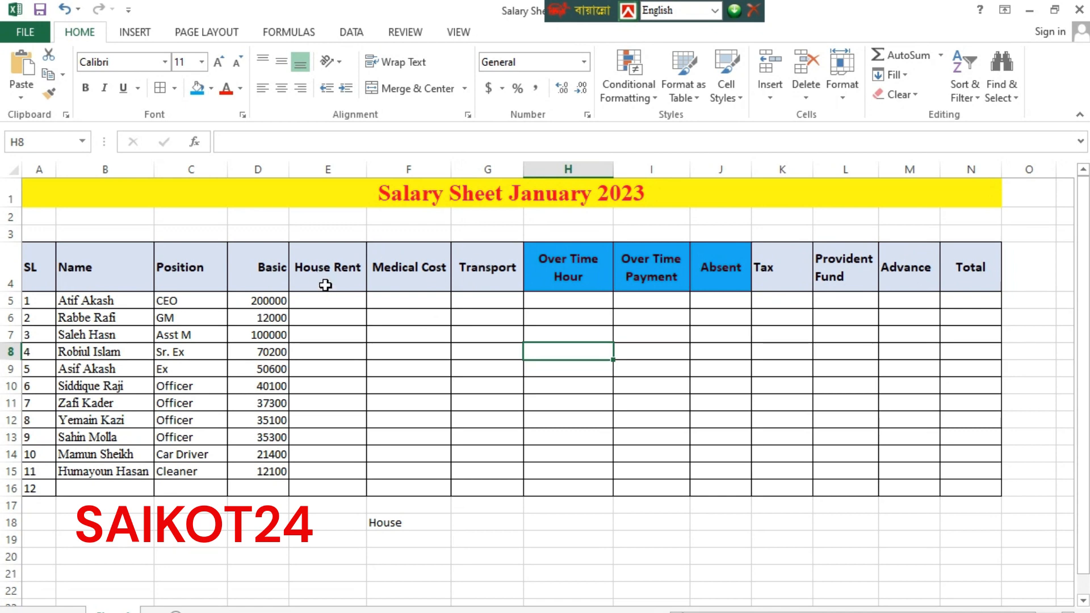
Enter rates 20% above House Rent in E3 and 10% above Medical Cost in F3
{"action": "left_click", "coordinate": [325, 234]}
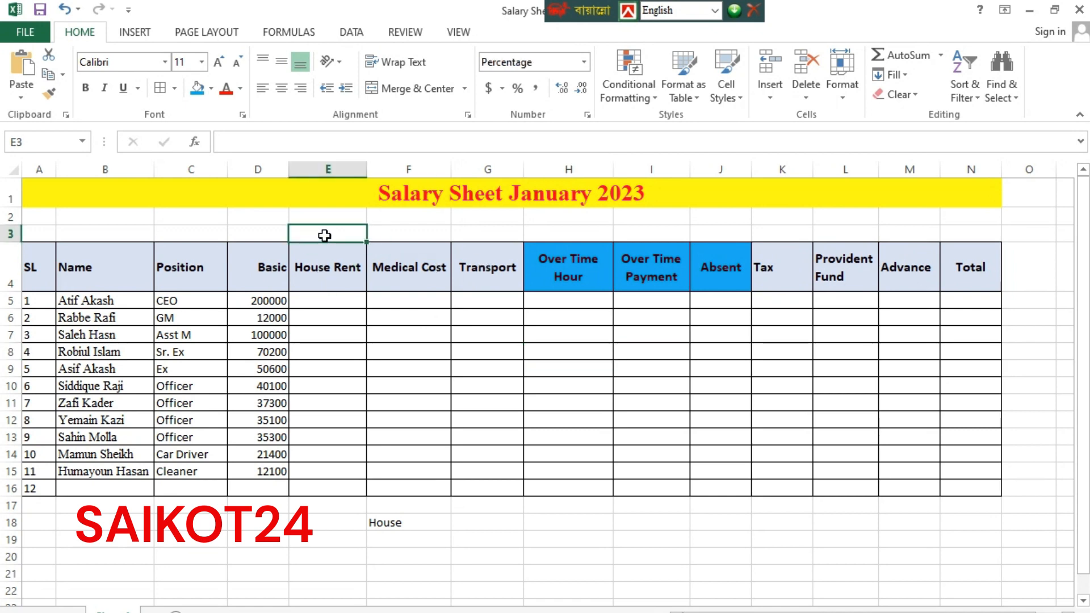
{"action": "type", "text": "20"}
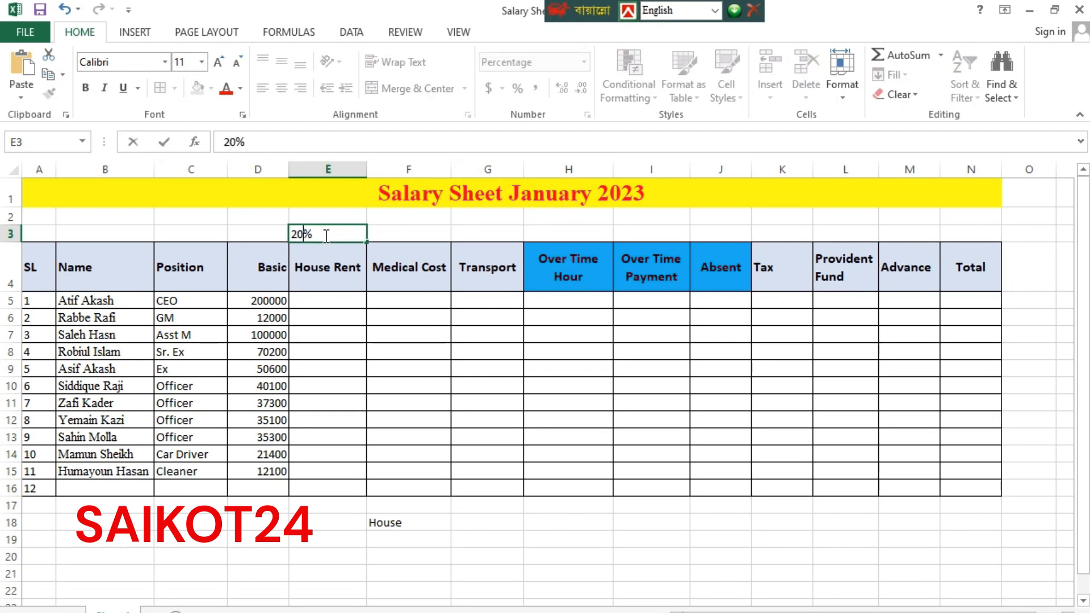
{"action": "left_click", "coordinate": [410, 235]}
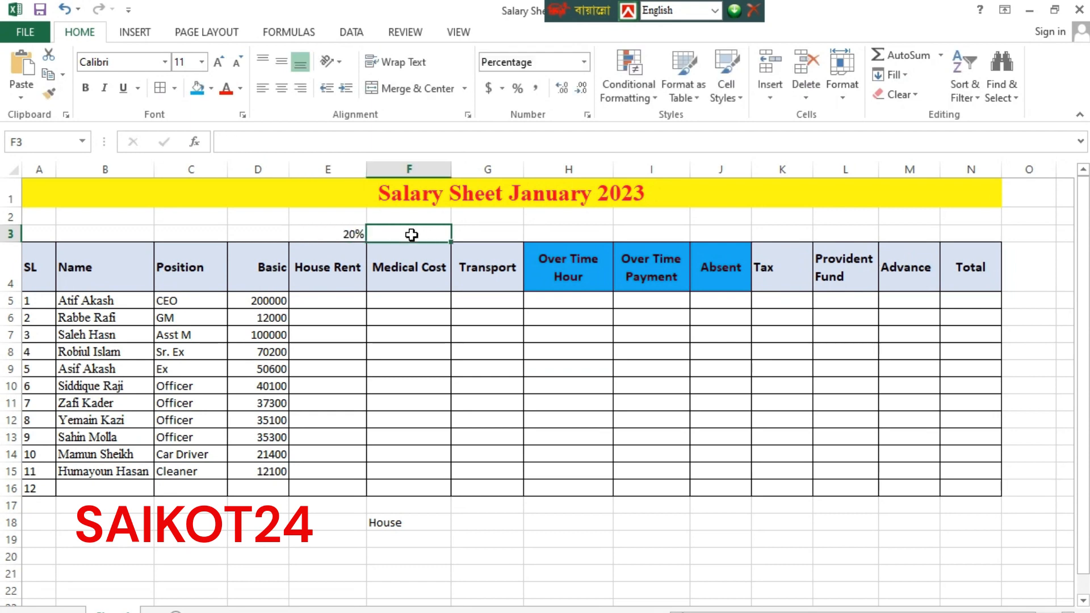
{"action": "type", "text": "10"}
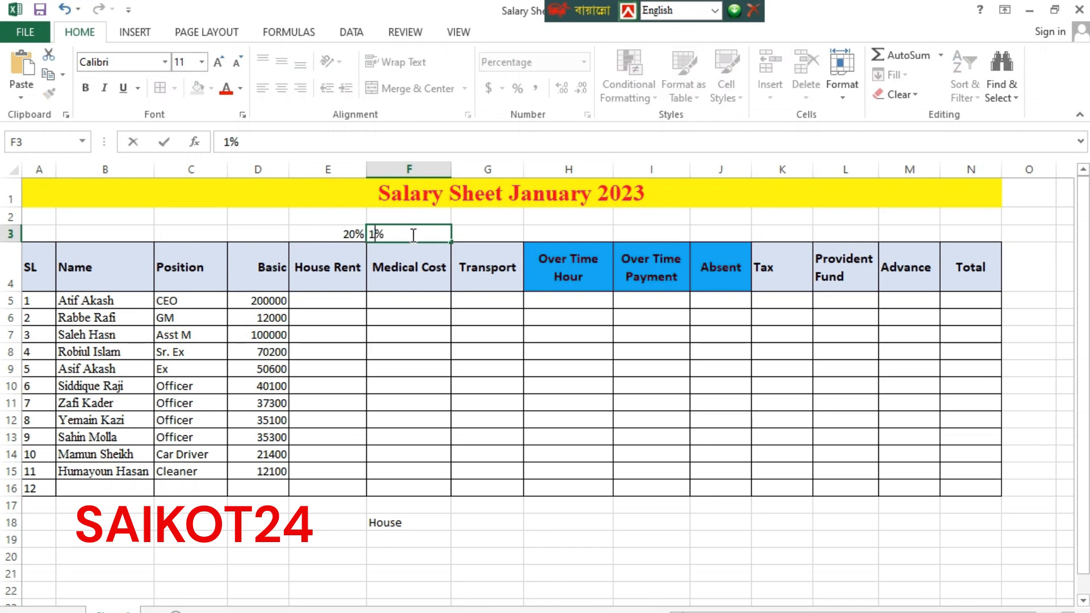
{"action": "left_click", "coordinate": [479, 236]}
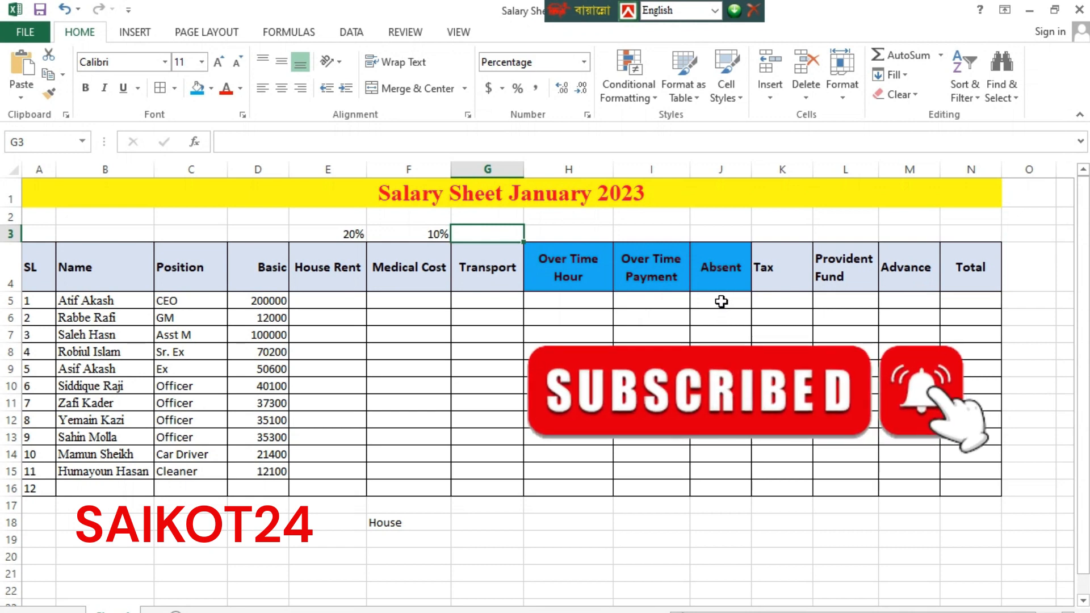
Enter rates 5% above Tax in K3 and 10% above Provident Fund in L3
{"action": "left_click", "coordinate": [782, 231]}
{"action": "type", "text": "5%"}
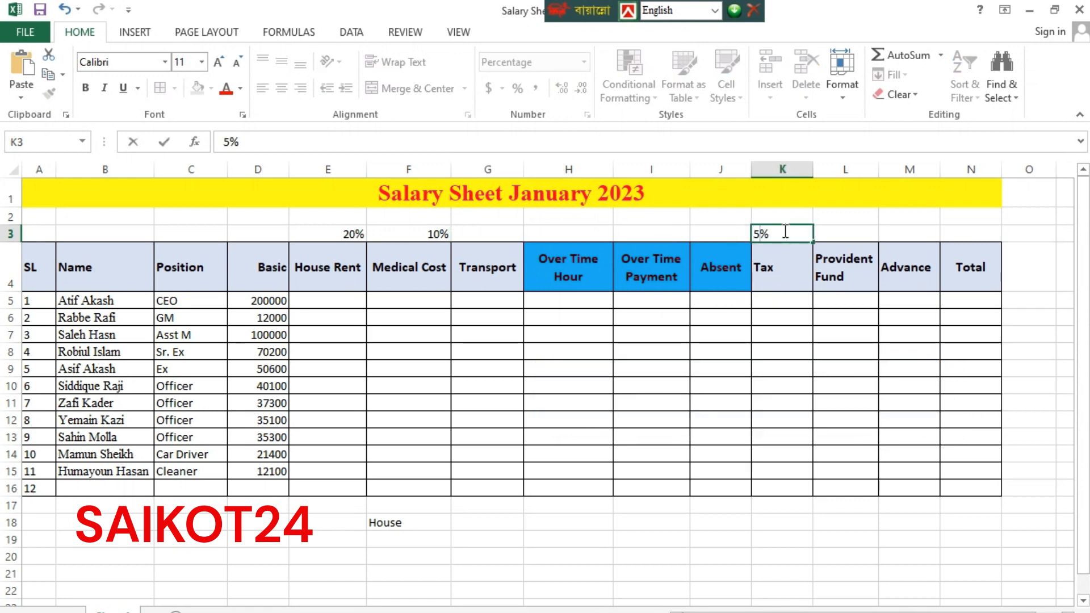
{"action": "left_click", "coordinate": [842, 237]}
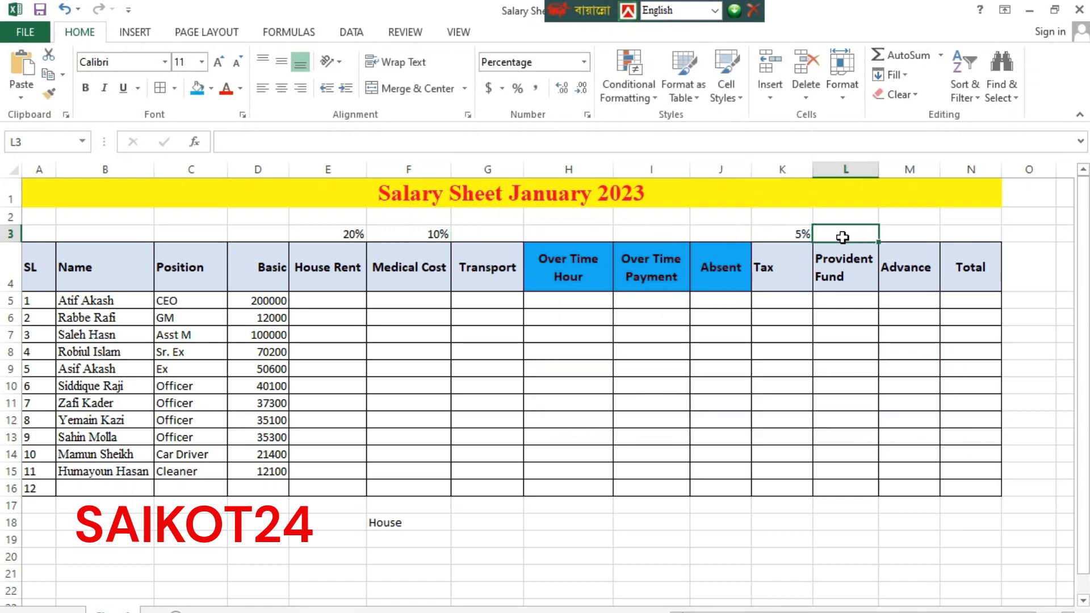
{"action": "type", "text": "10%"}
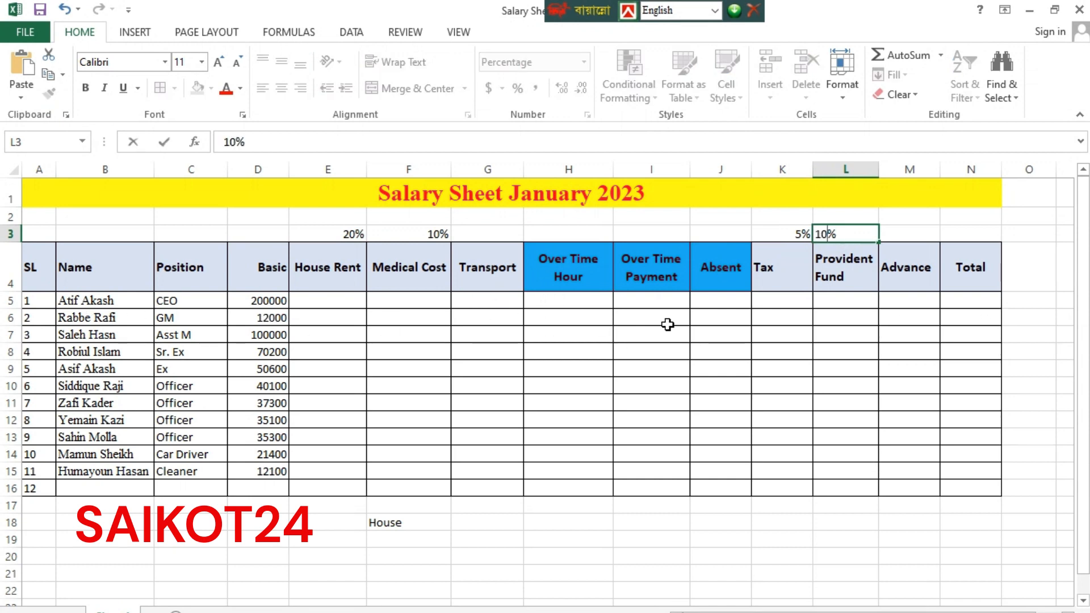
{"action": "left_click", "coordinate": [313, 300]}
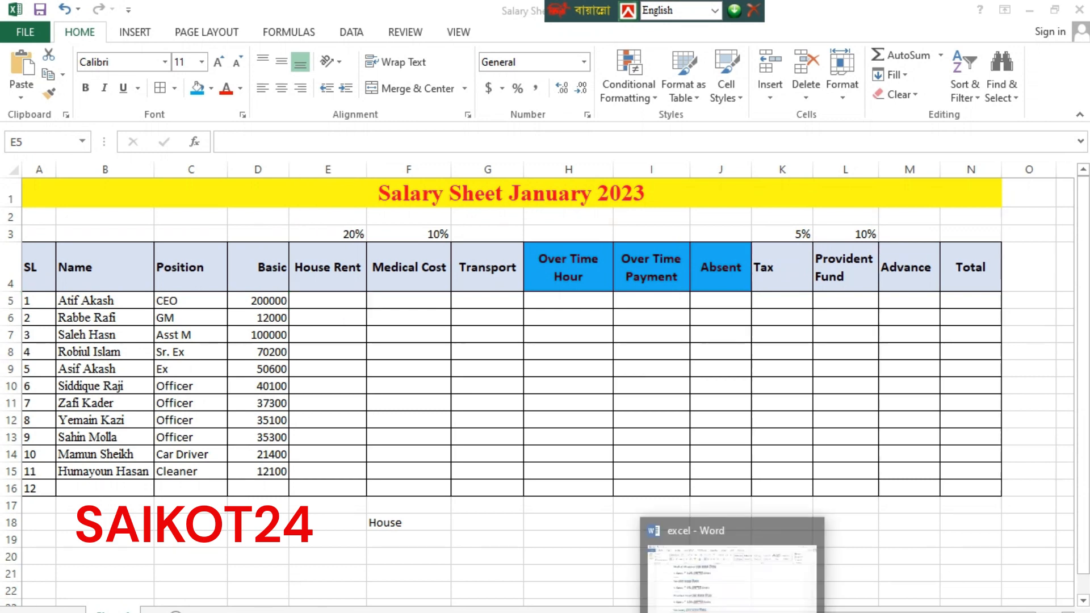
Review the Word formula notes (Basic * 20% for House Rent) and return to the workbook
{"action": "left_click", "coordinate": [737, 612]}
{"action": "scroll", "coordinate": [308, 347], "scroll_direction": "up", "scroll_amount": 3}
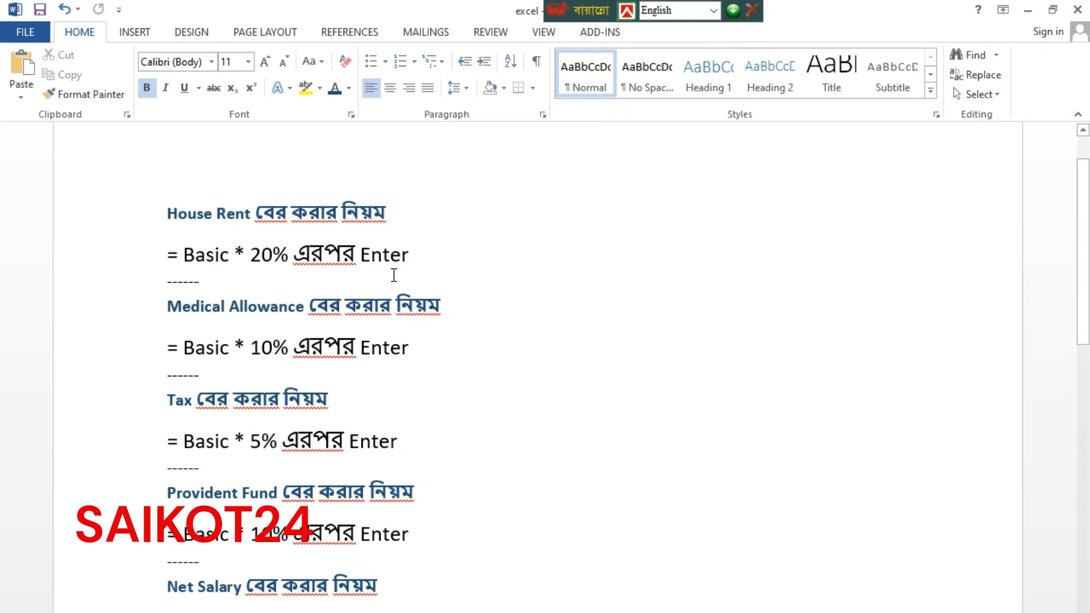
{"action": "left_click", "coordinate": [279, 612]}
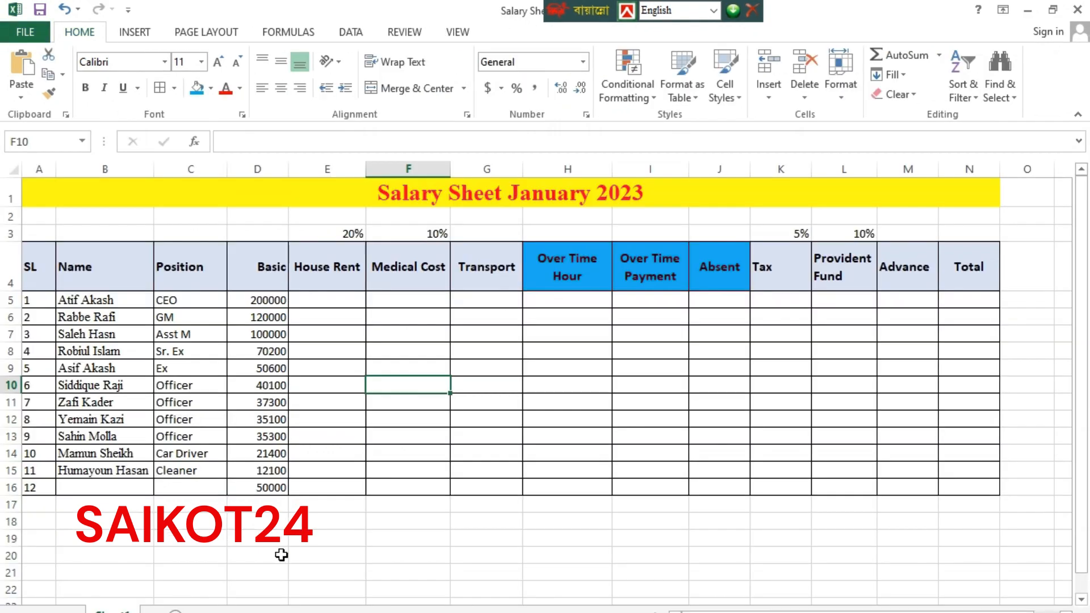
Enter =D5*20% in E5 for a House Rent of 40000, then begin a formula in F5
{"action": "left_click", "coordinate": [333, 302]}
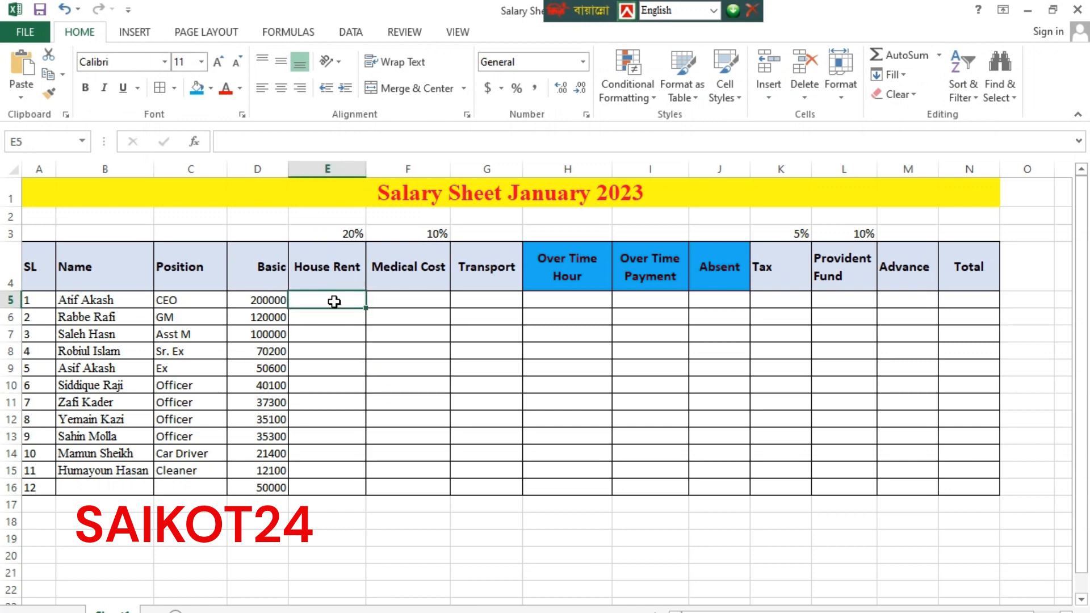
{"action": "type", "text": "="}
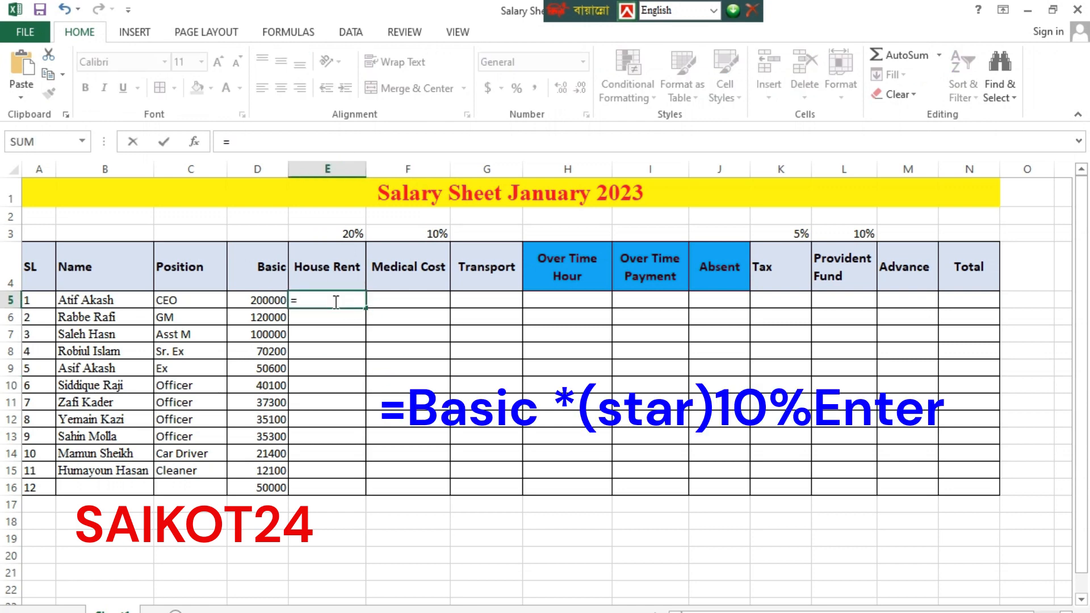
{"action": "left_click", "coordinate": [265, 301]}
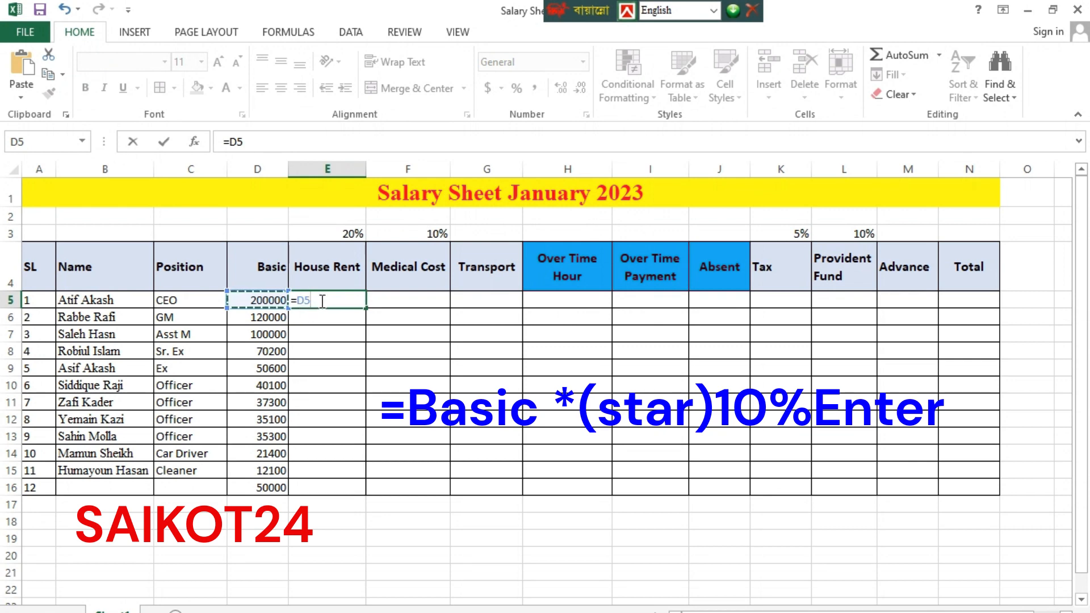
{"action": "type", "text": "*"}
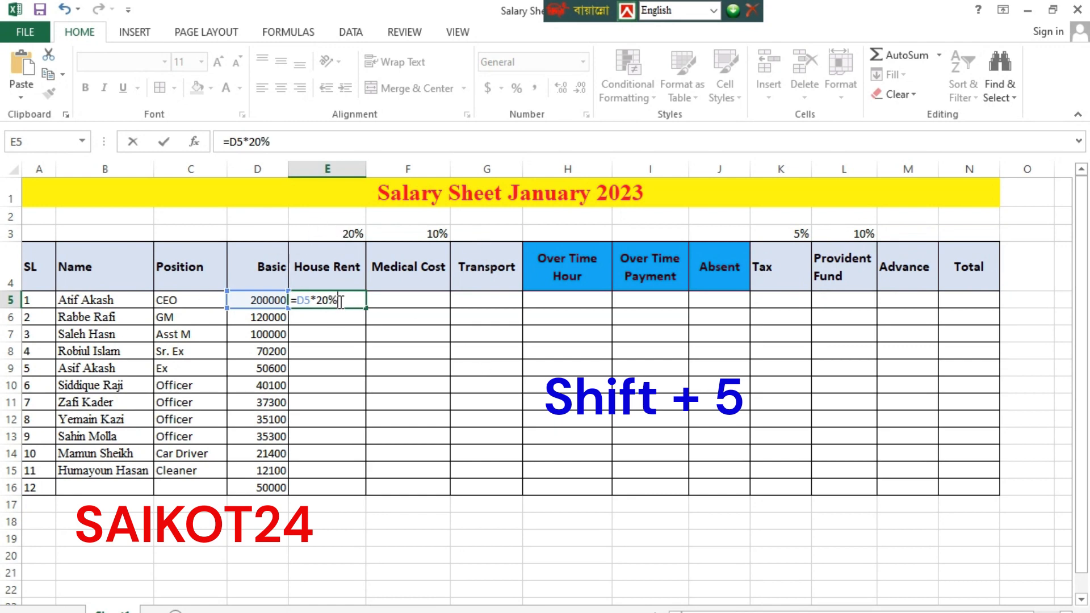
{"action": "key", "text": "Return"}
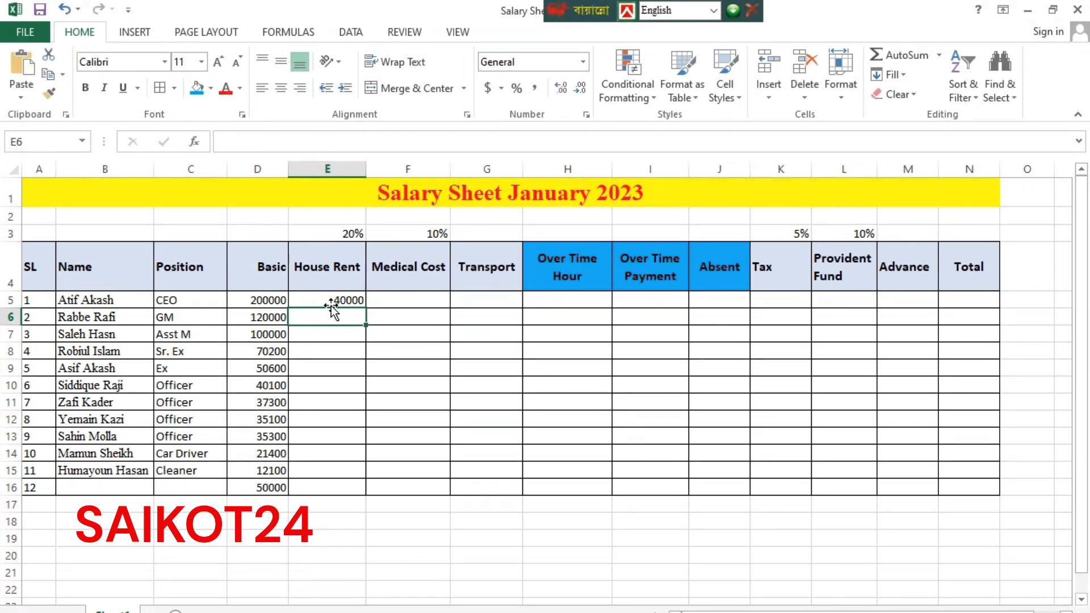
{"action": "left_click", "coordinate": [416, 299]}
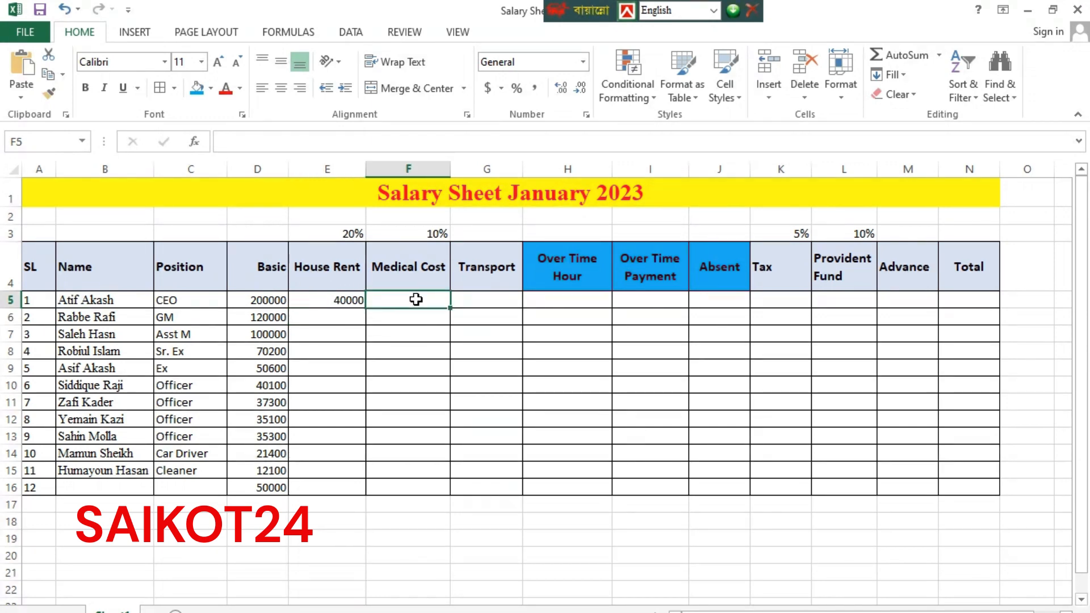
{"action": "type", "text": "="}
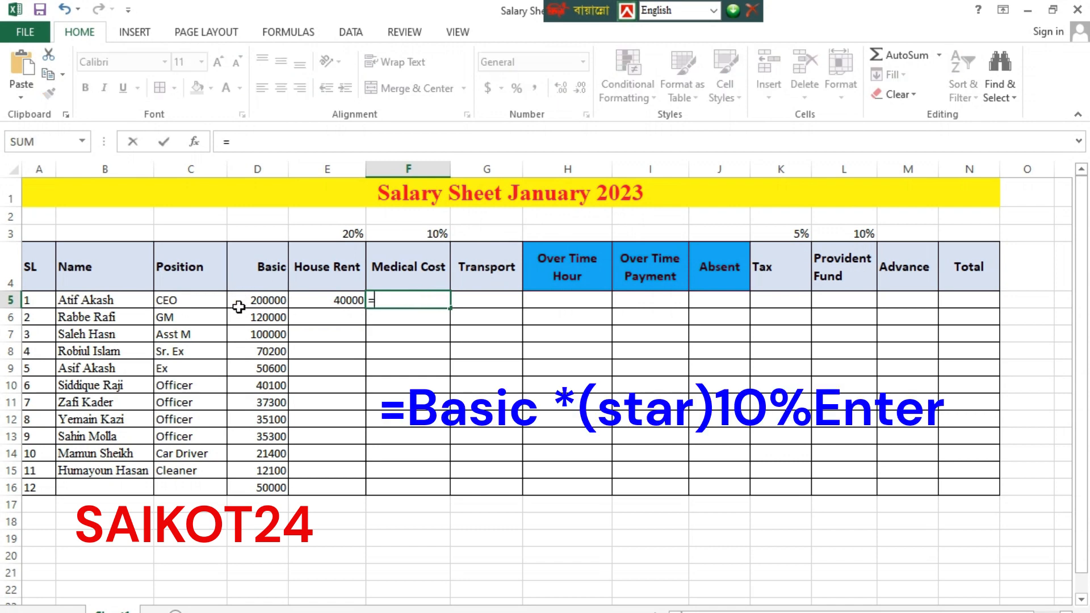
Complete F5 as =D5*10%, giving a Medical Cost of 20000
{"action": "left_click", "coordinate": [277, 294]}
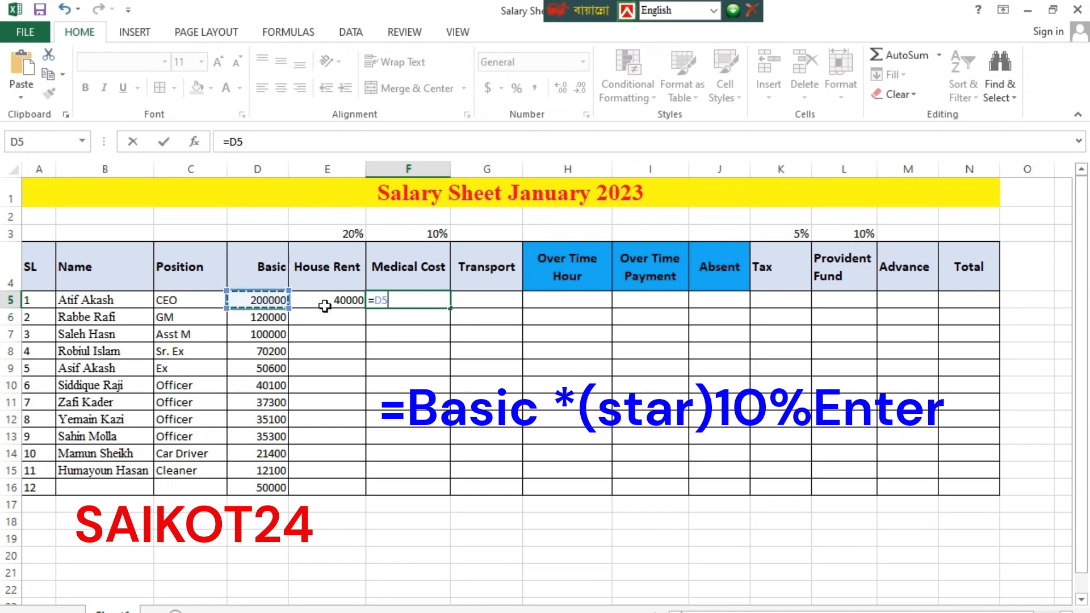
{"action": "type", "text": "*"}
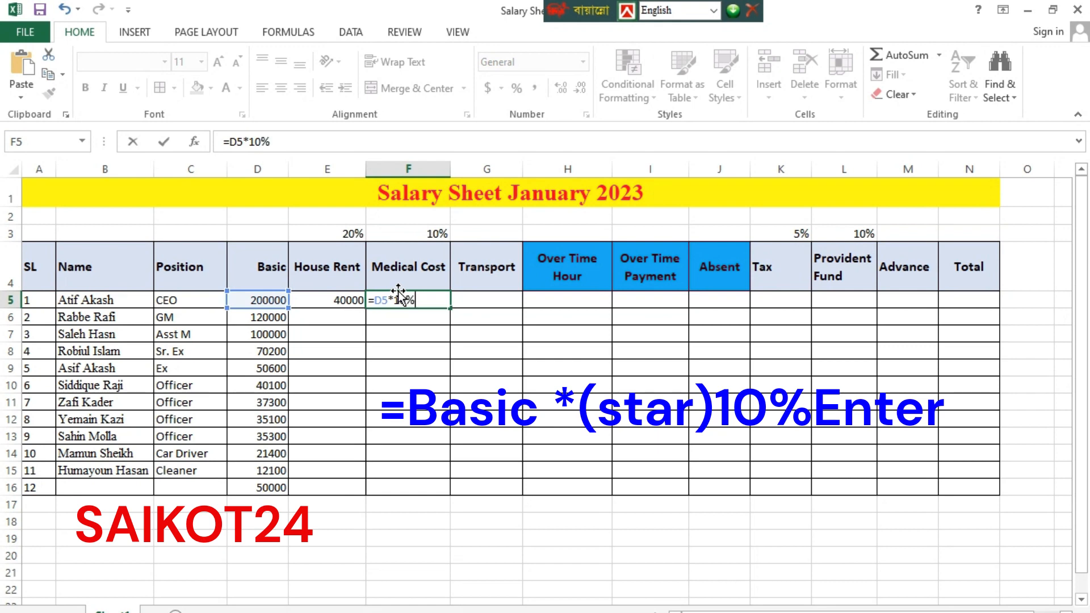
{"action": "key", "text": "Return"}
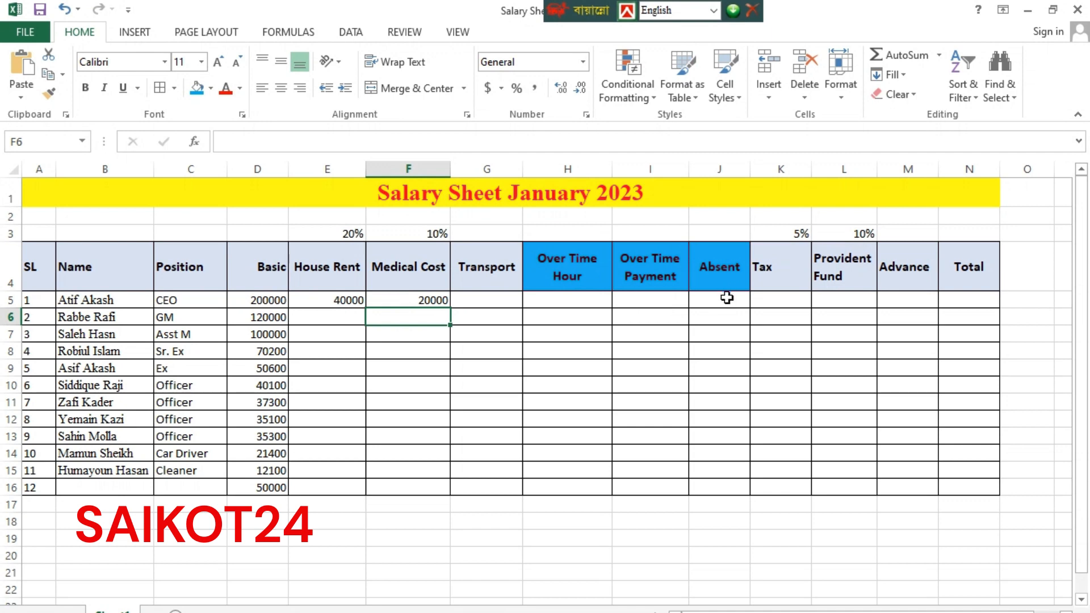
{"action": "left_click", "coordinate": [767, 301]}
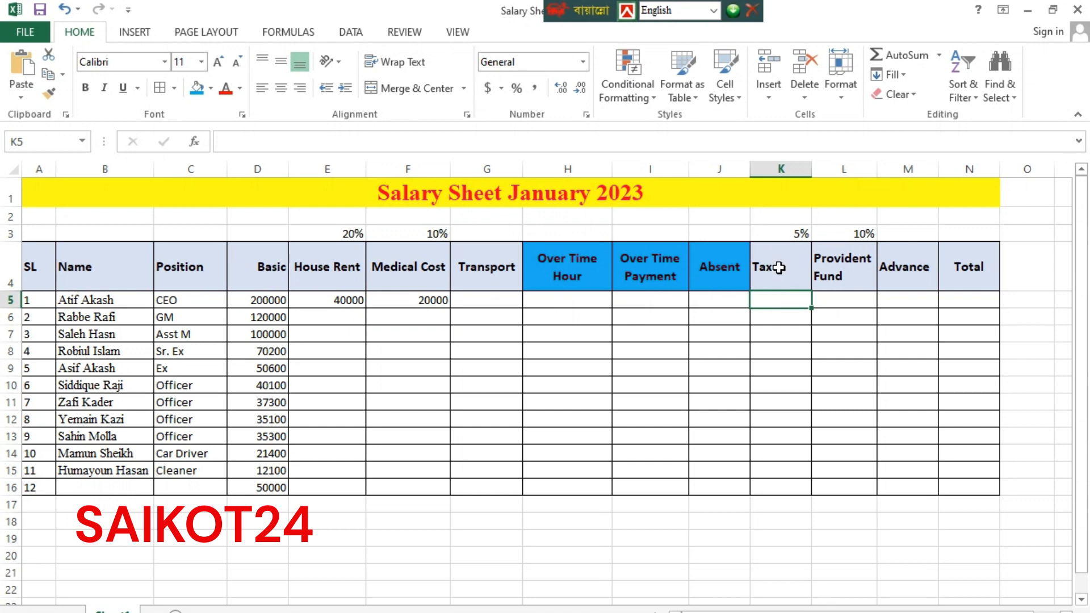
Enter =D5*5% in K5 for a Tax of 10000
{"action": "type", "text": "="}
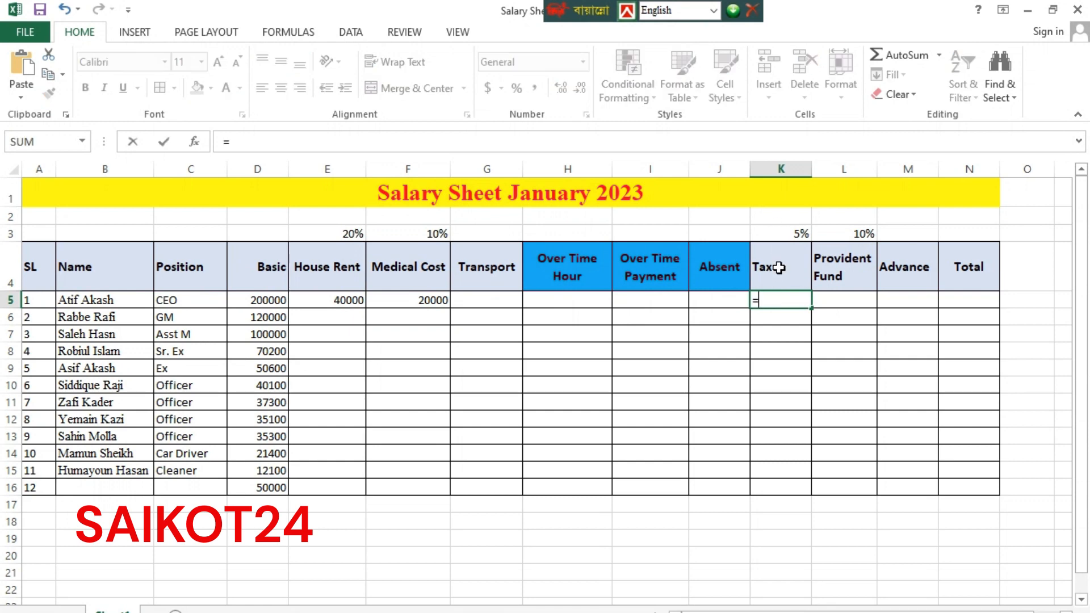
{"action": "left_click", "coordinate": [255, 299]}
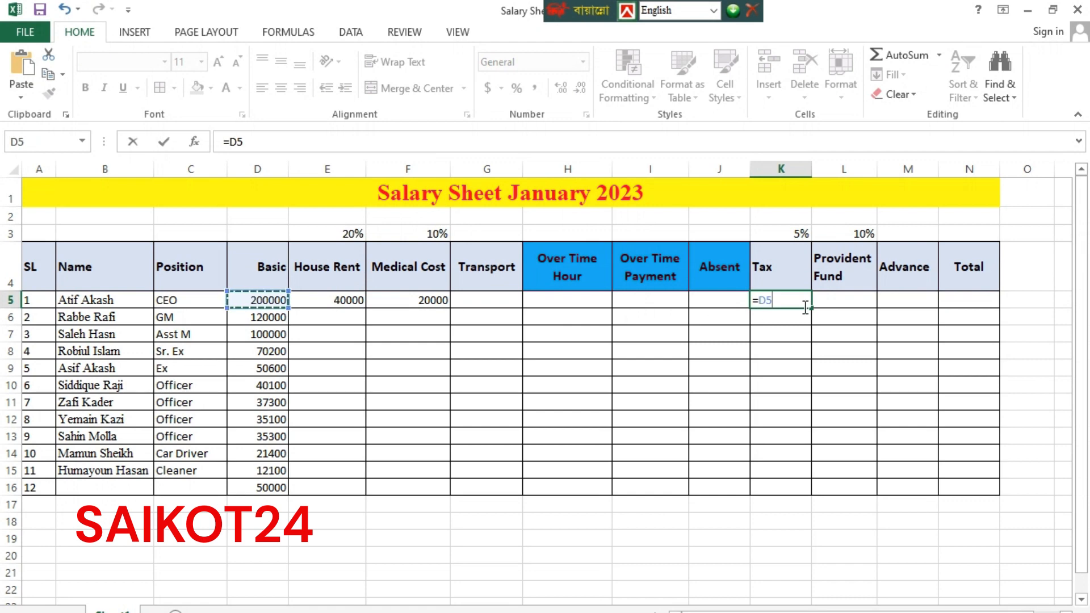
{"action": "type", "text": "*"}
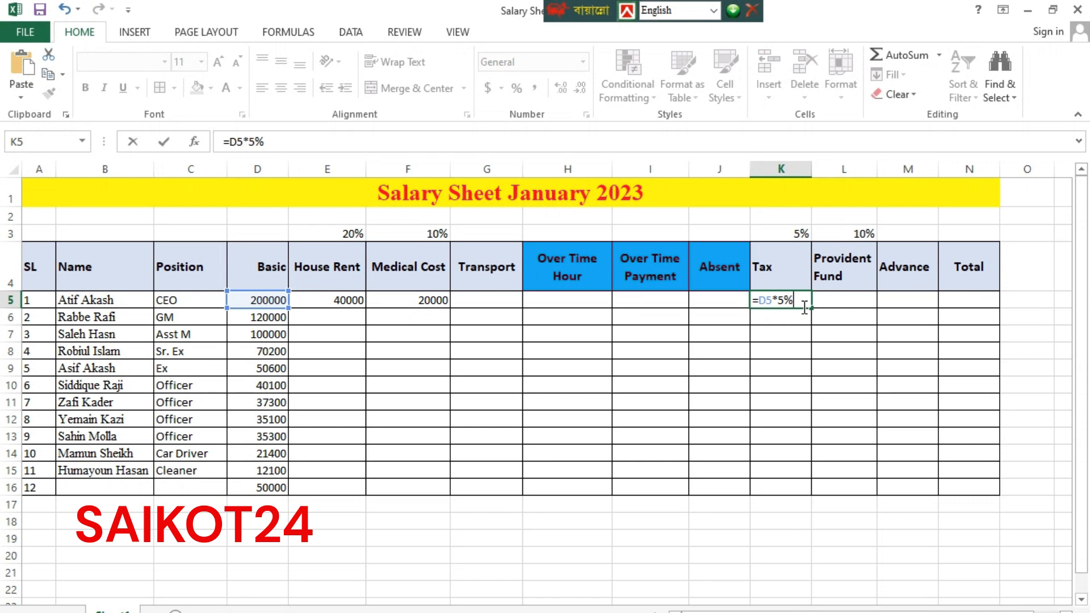
{"action": "key", "text": "Return"}
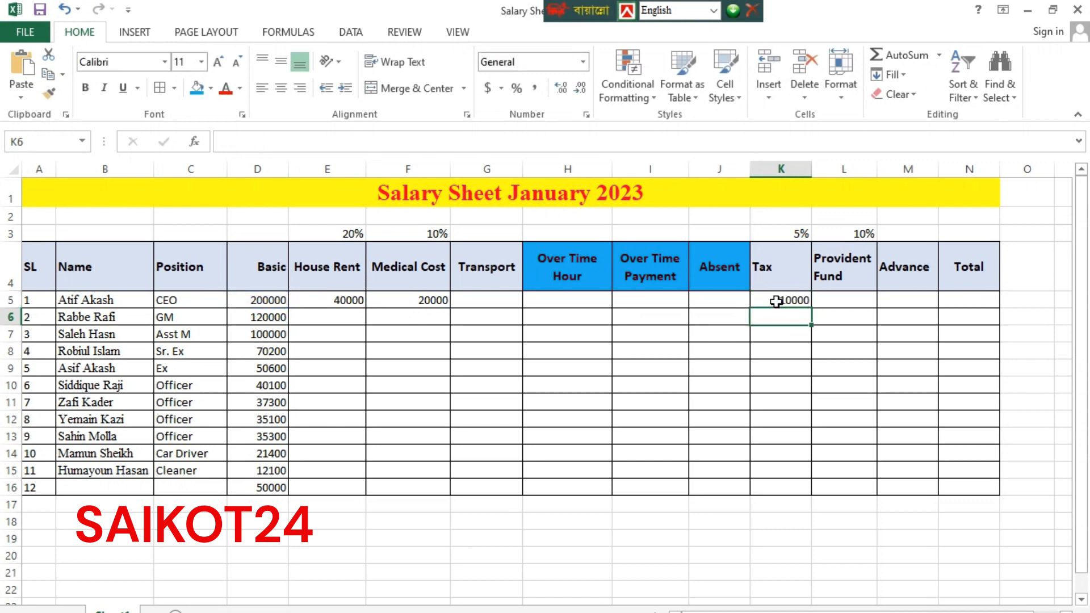
Enter =D5*10% in L5 for a Provident Fund of 20000
{"action": "left_click", "coordinate": [856, 300]}
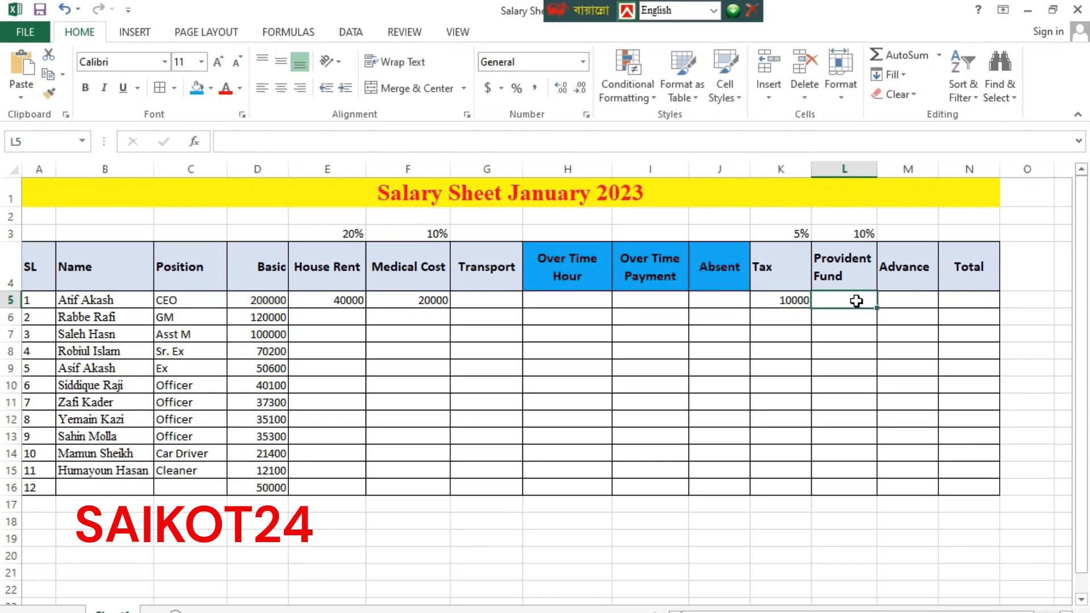
{"action": "type", "text": "="}
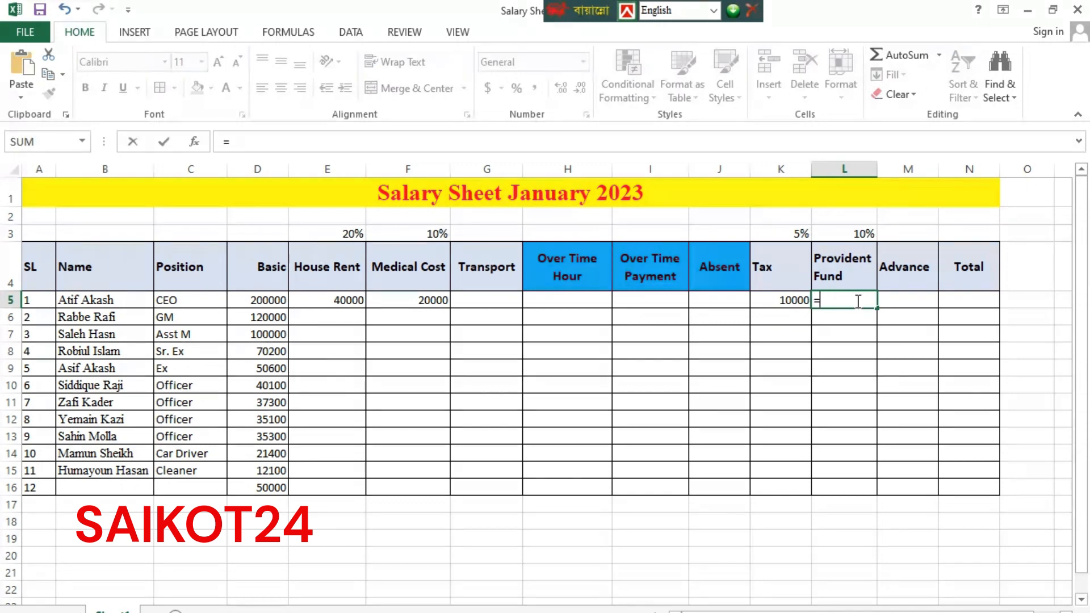
{"action": "left_click", "coordinate": [267, 301]}
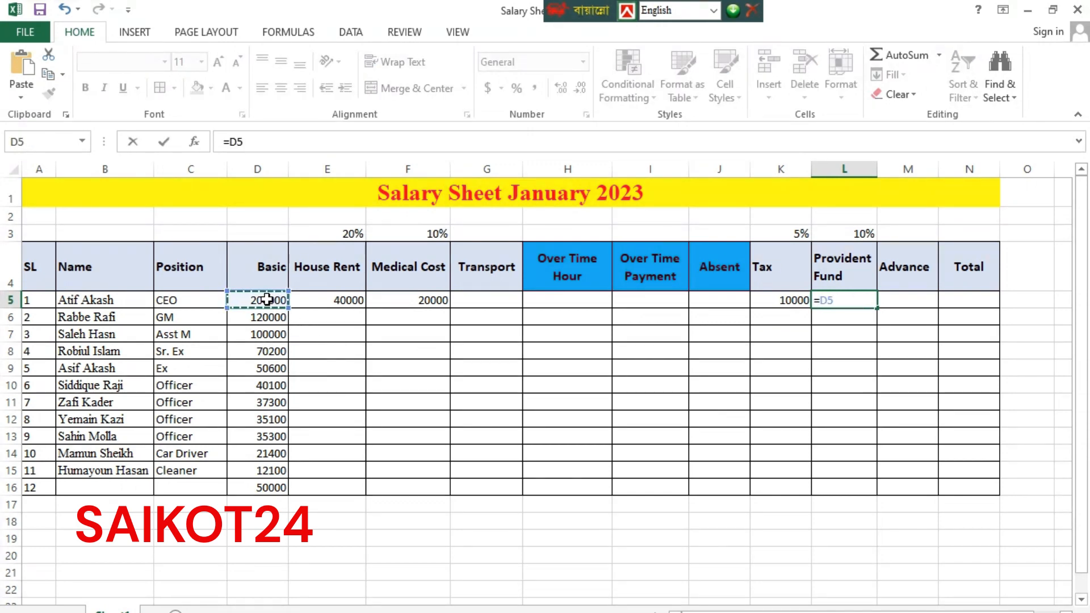
{"action": "type", "text": "*"}
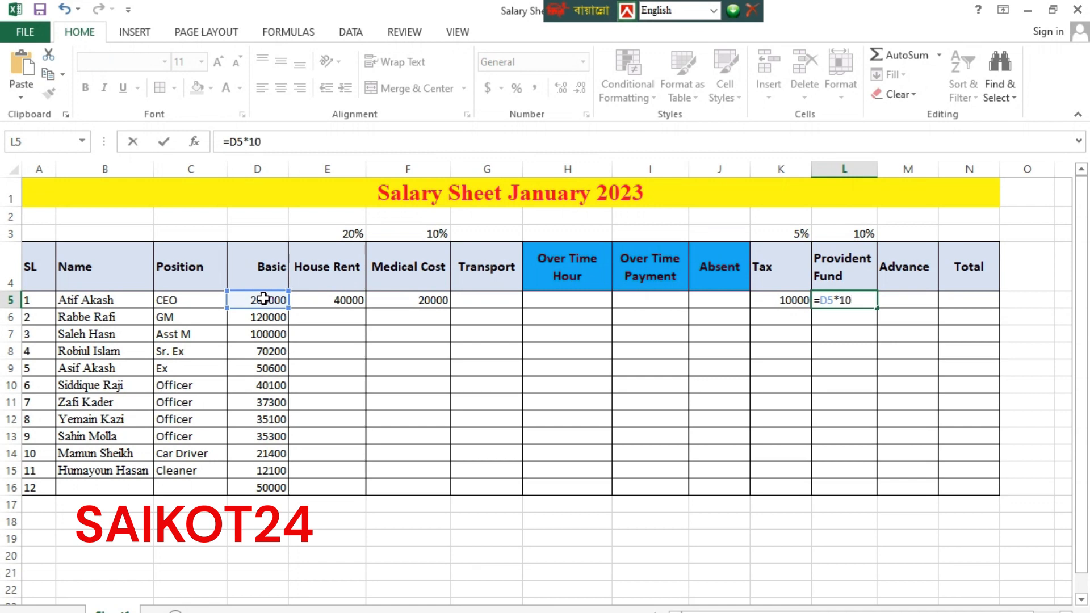
{"action": "key", "text": "Return"}
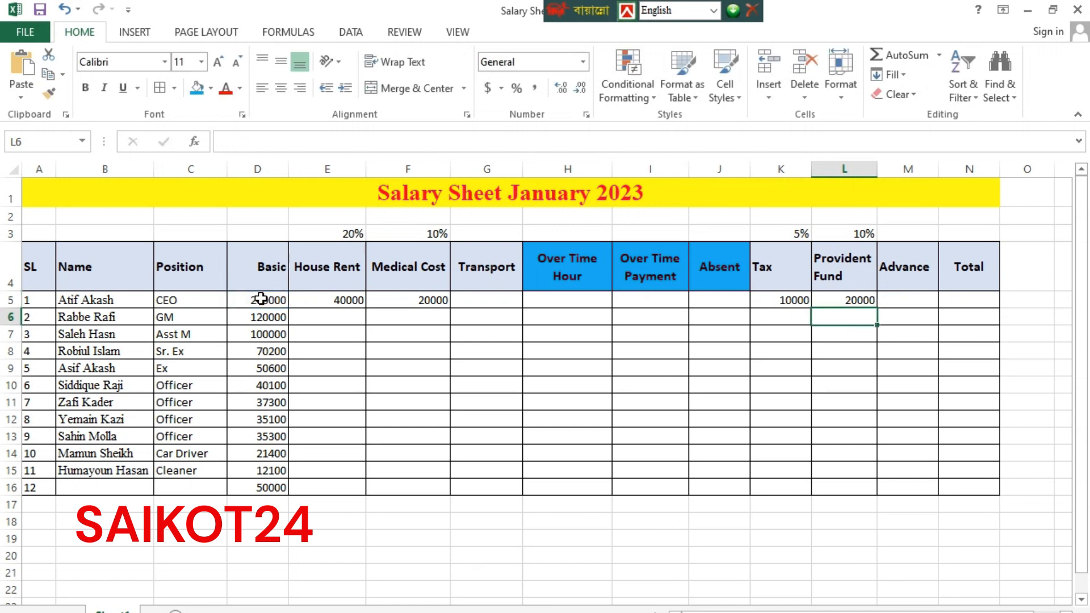
Enter an Advance of 15000 in cell M5
{"action": "left_click", "coordinate": [919, 302]}
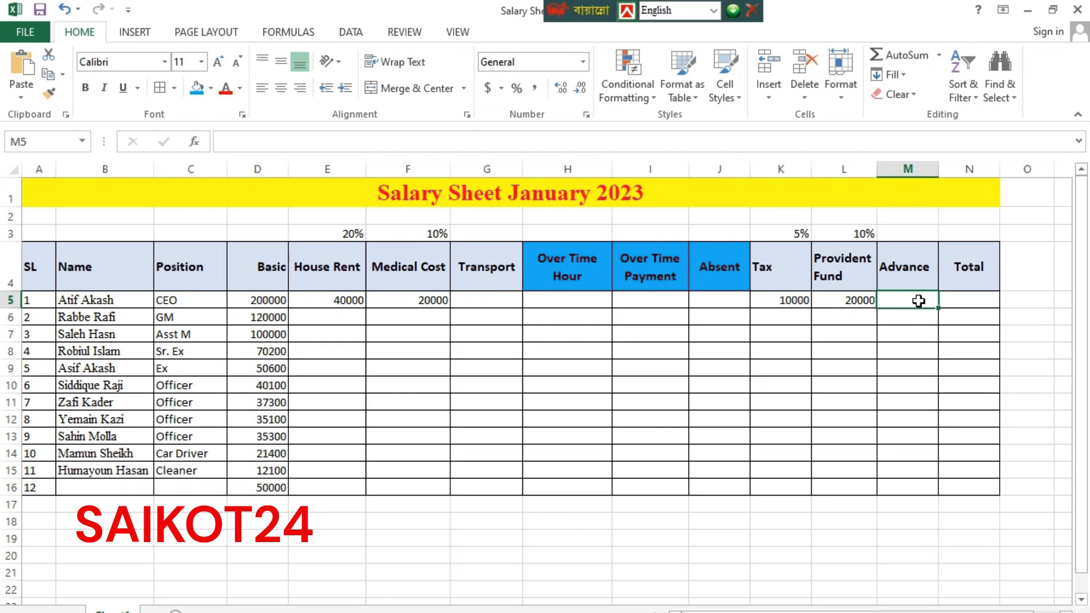
{"action": "type", "text": "15000"}
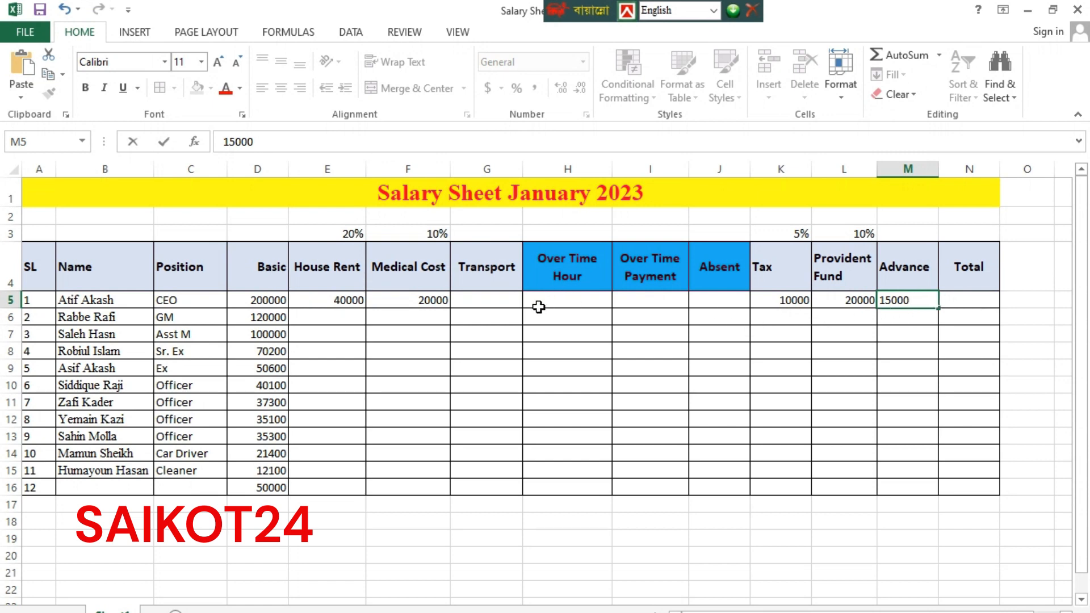
{"action": "left_click", "coordinate": [494, 300]}
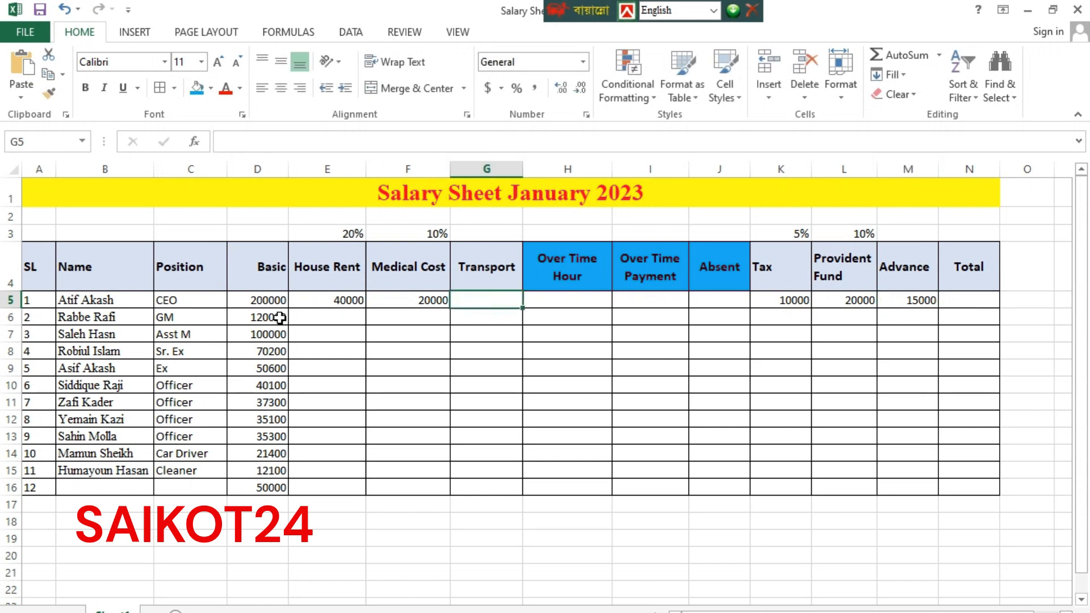
Fill the House Rent formula from E5 down to E15, fix the misspelled name in B7, and check E8
{"action": "left_click", "coordinate": [339, 302]}
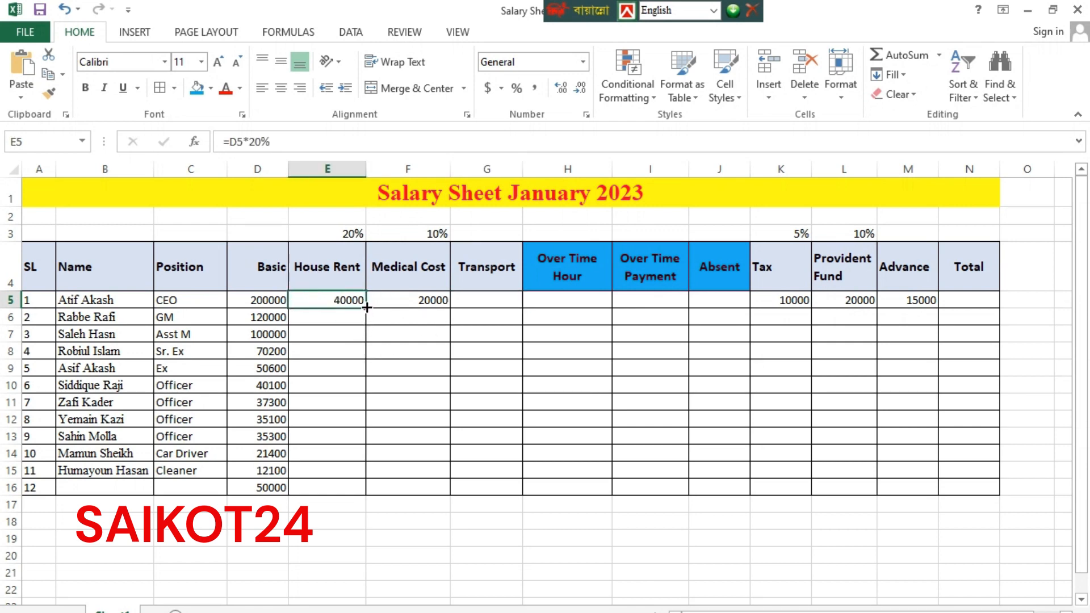
{"action": "left_click_drag", "start_coordinate": [366, 307], "coordinate": [367, 479]}
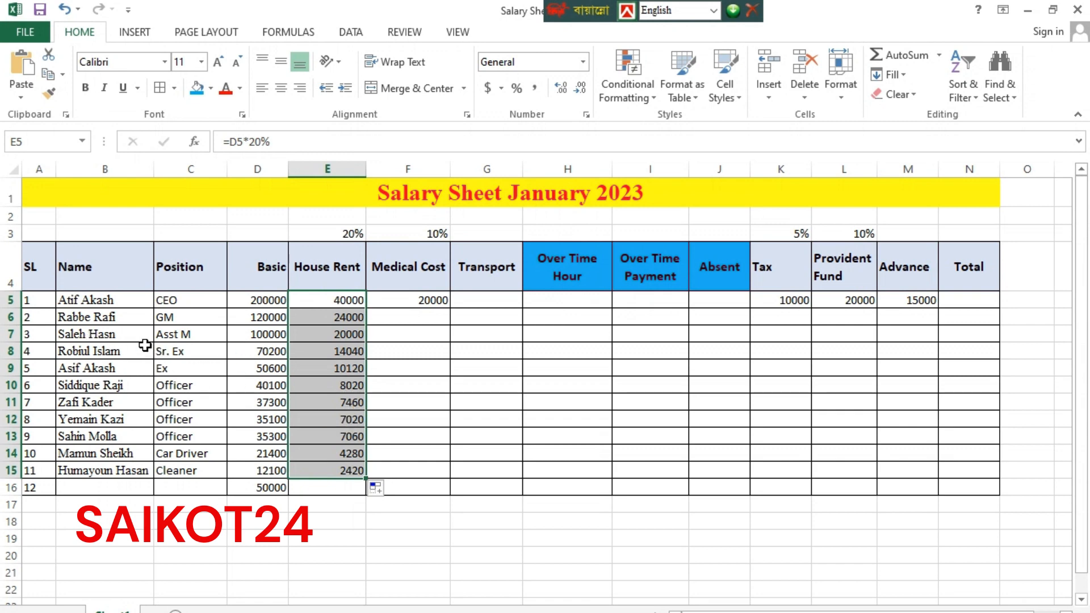
{"action": "left_click", "coordinate": [107, 335]}
{"action": "type", "text": "a"}
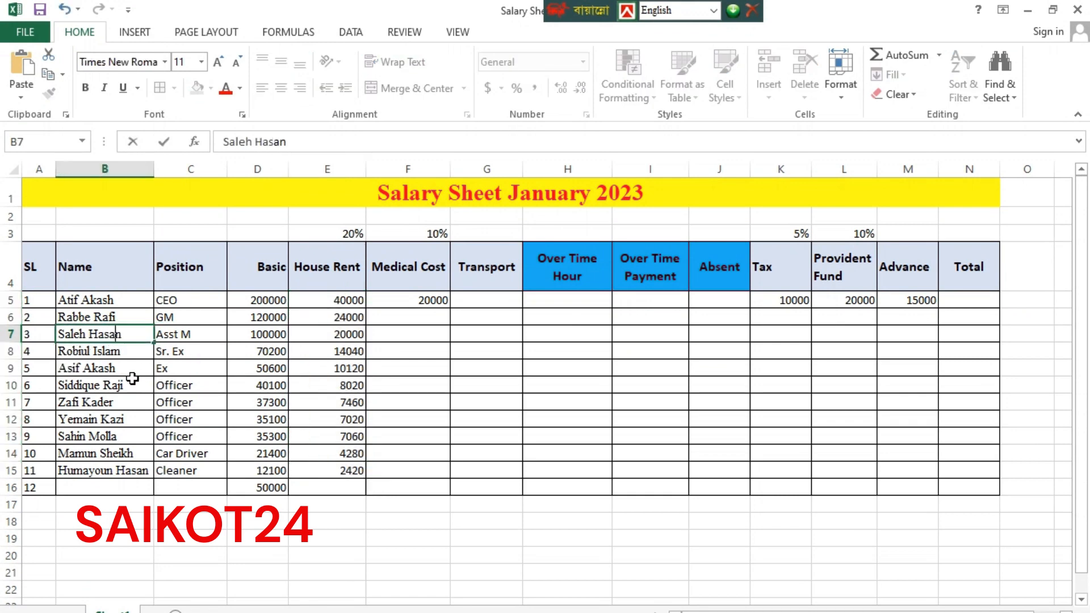
{"action": "left_click", "coordinate": [340, 356]}
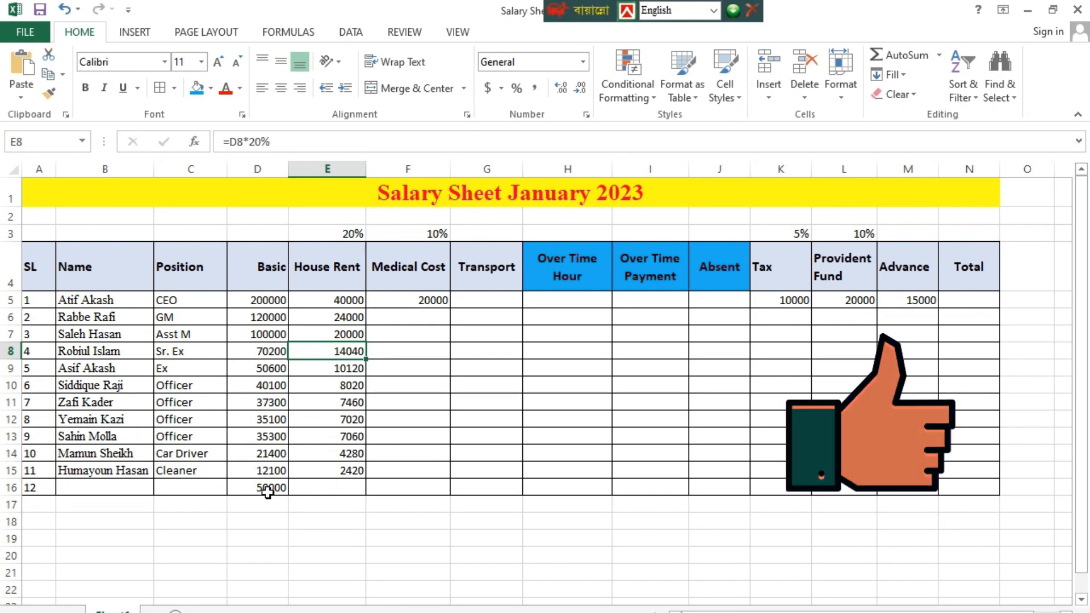
Extend the House Rent formula to row 16, giving 10000
{"action": "left_click", "coordinate": [349, 489]}
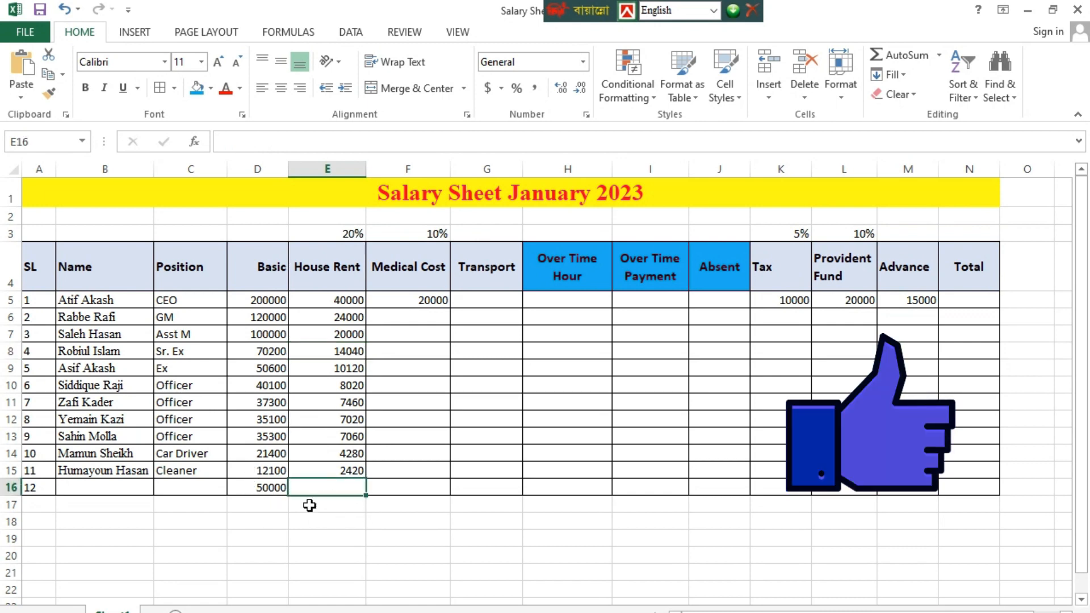
{"action": "left_click", "coordinate": [355, 475]}
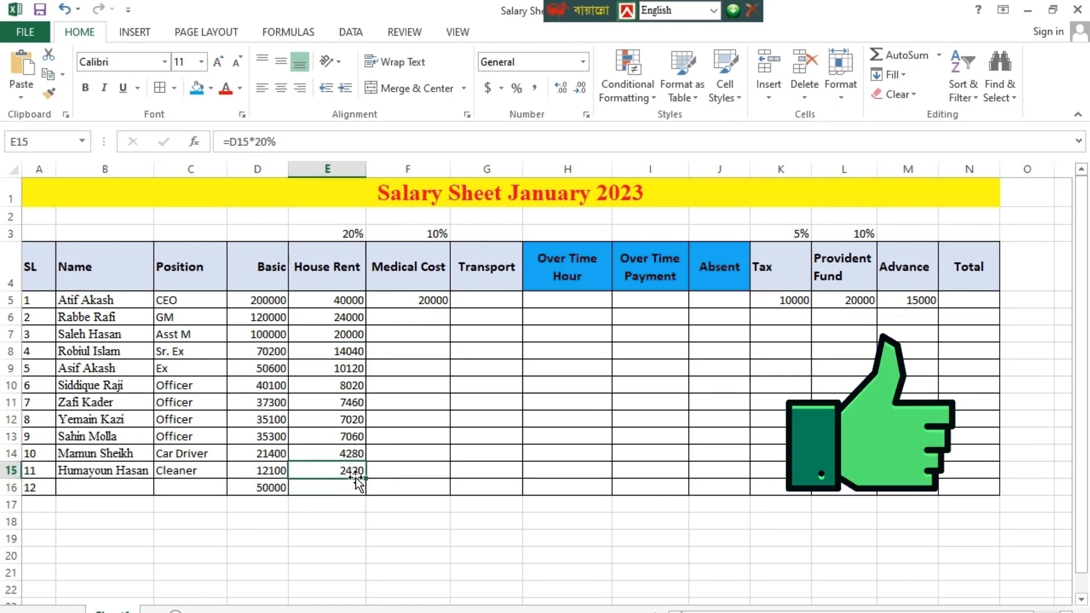
{"action": "left_click_drag", "start_coordinate": [356, 480], "coordinate": [366, 498]}
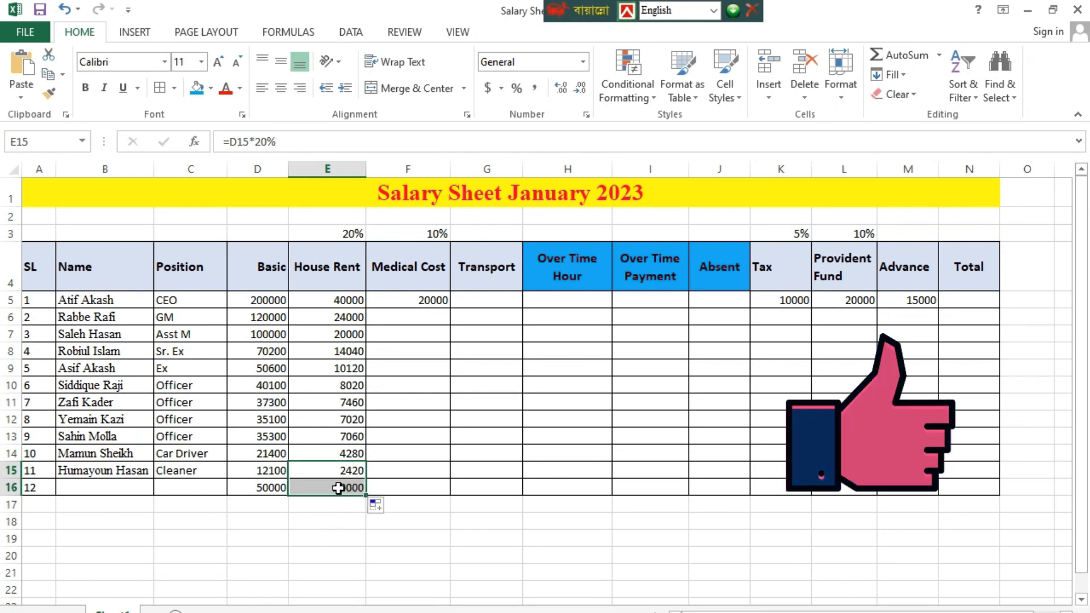
Put a test Basic of 75000 in D18 and extend House Rent down to E18 (15000)
{"action": "left_click", "coordinate": [260, 523]}
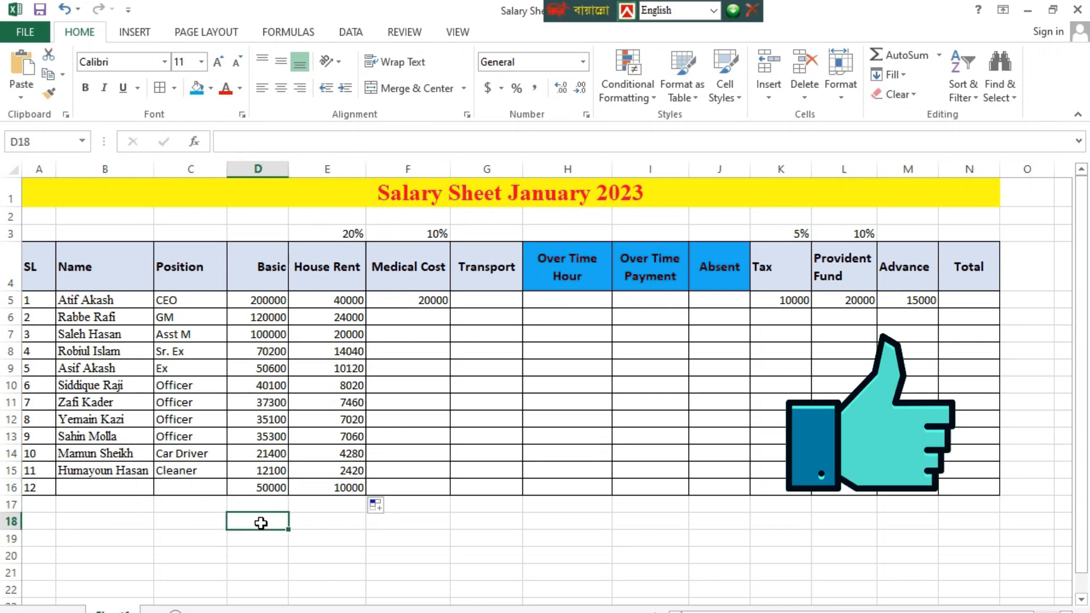
{"action": "type", "text": "1"}
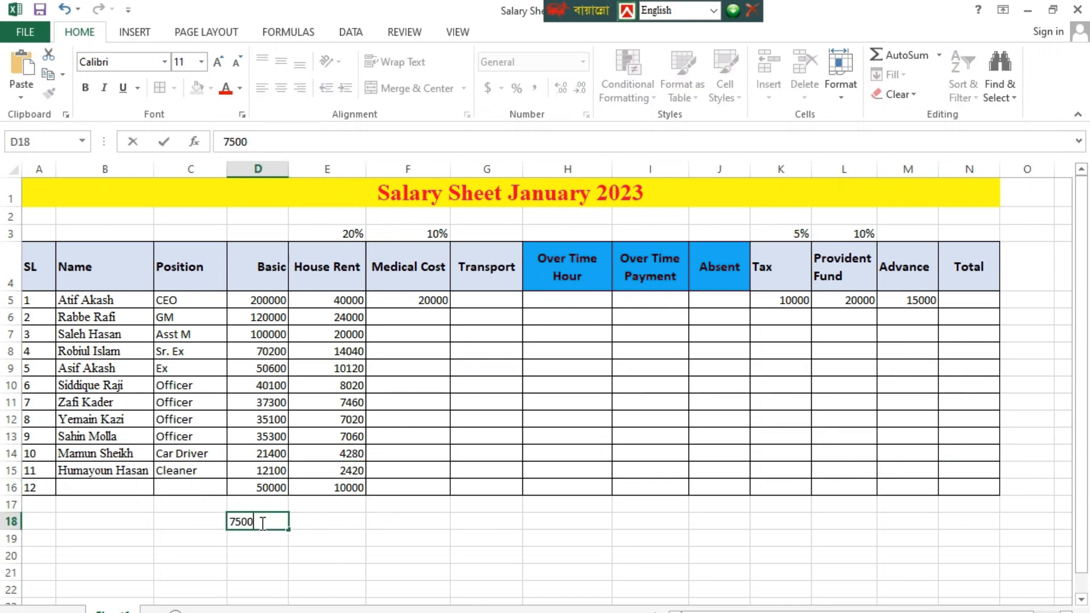
{"action": "type", "text": "5000"}
{"action": "left_click", "coordinate": [485, 523]}
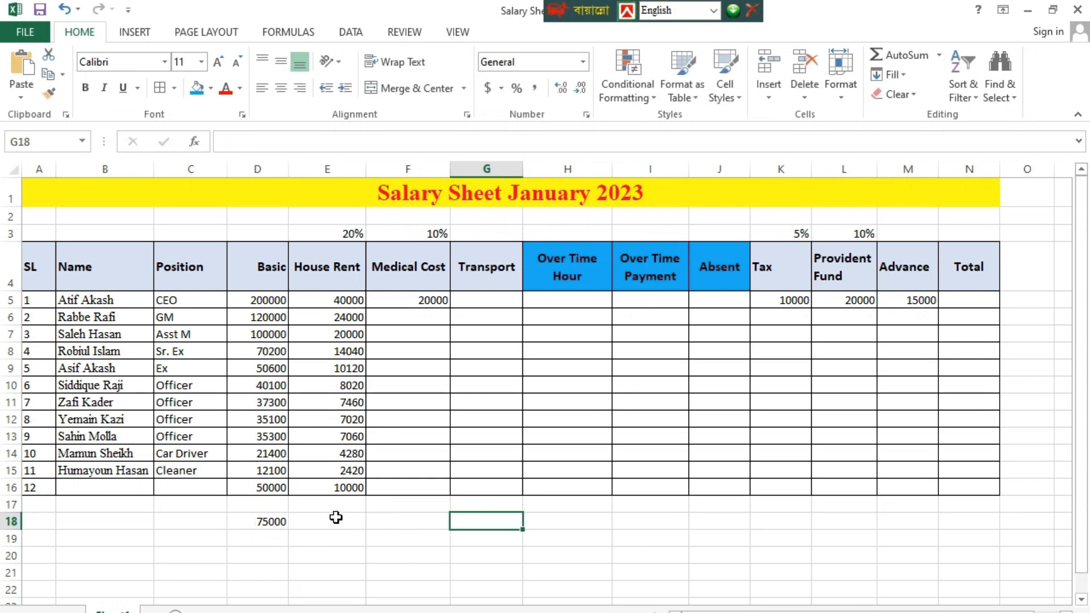
{"action": "left_click", "coordinate": [336, 517]}
{"action": "left_click_drag", "start_coordinate": [354, 473], "coordinate": [366, 525]}
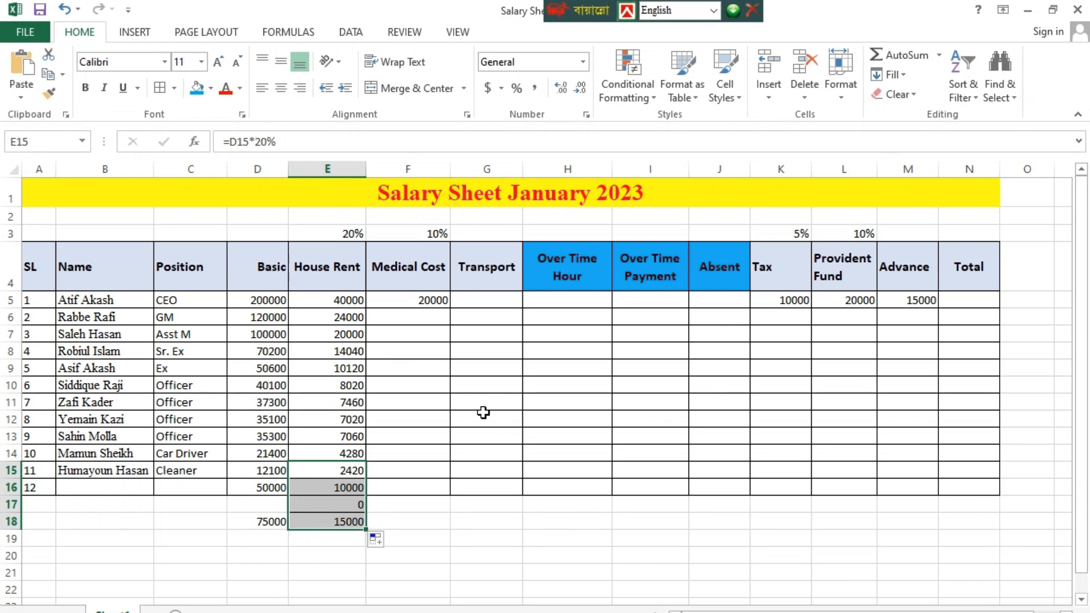
Copy the Medical Cost 10%, Tax 5% and Provident Fund 10% formulas down to row 15
{"action": "left_click", "coordinate": [426, 302]}
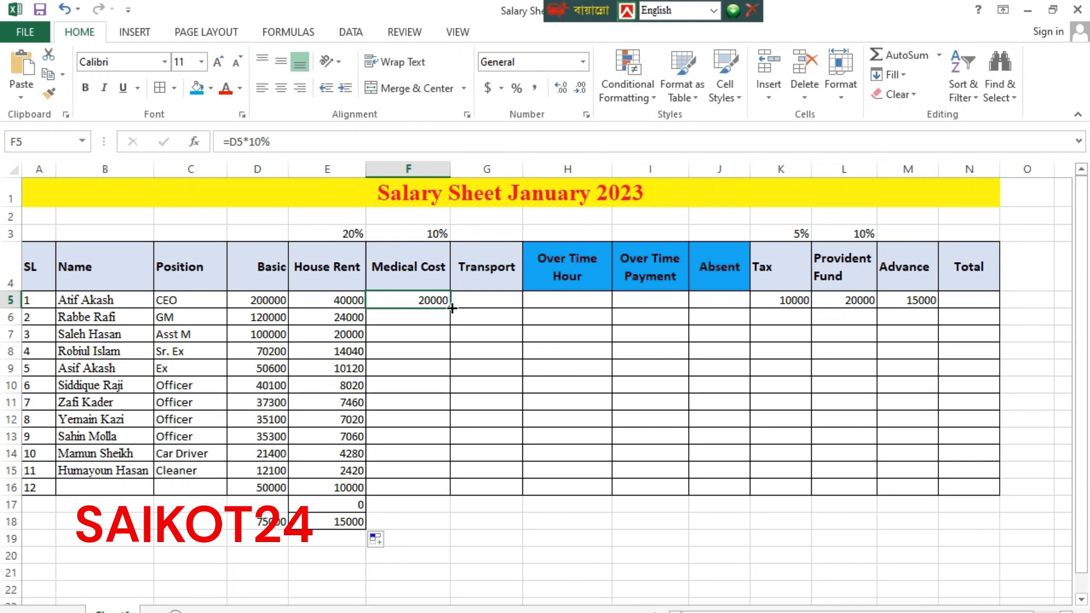
{"action": "left_click_drag", "start_coordinate": [452, 308], "coordinate": [448, 480]}
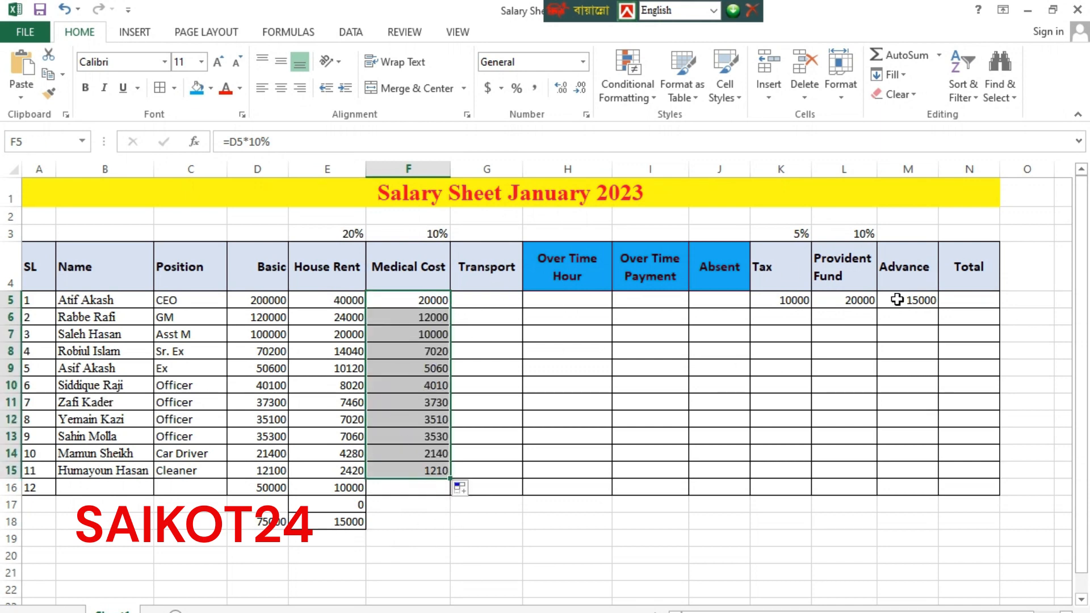
{"action": "left_click", "coordinate": [785, 299]}
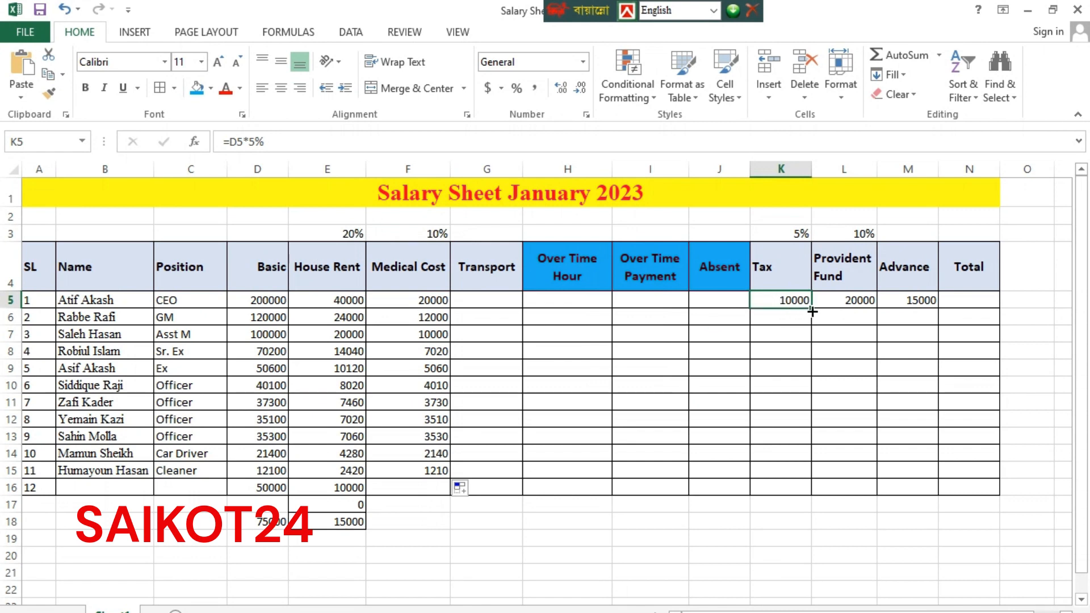
{"action": "left_click_drag", "start_coordinate": [811, 311], "coordinate": [812, 476]}
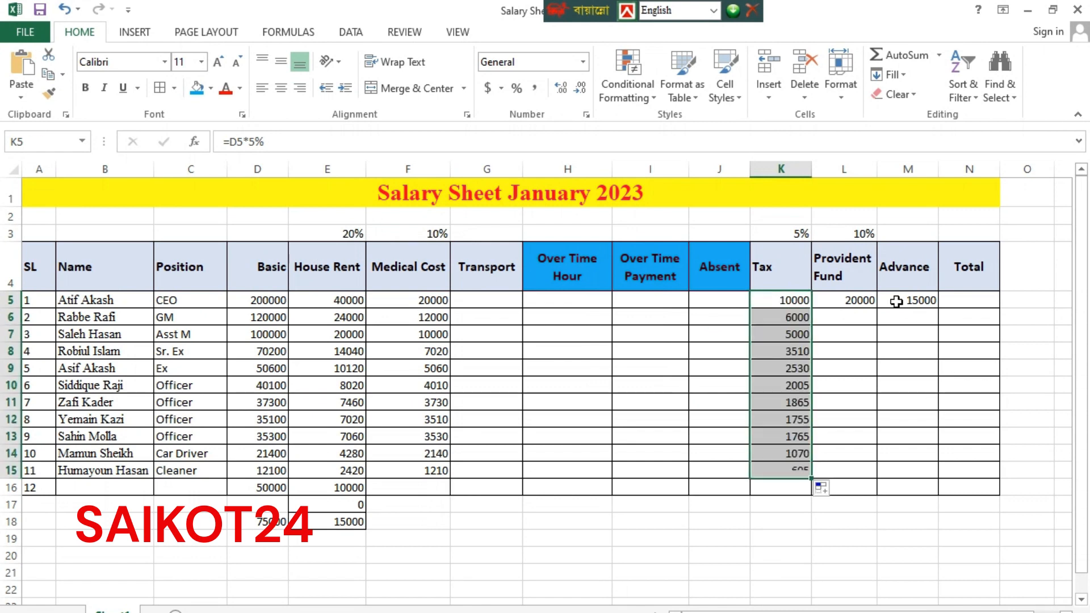
{"action": "left_click", "coordinate": [863, 299]}
{"action": "left_click_drag", "start_coordinate": [879, 309], "coordinate": [880, 475]}
Fill the 15000 Advance down to row 15 for every employee
{"action": "left_click", "coordinate": [917, 305]}
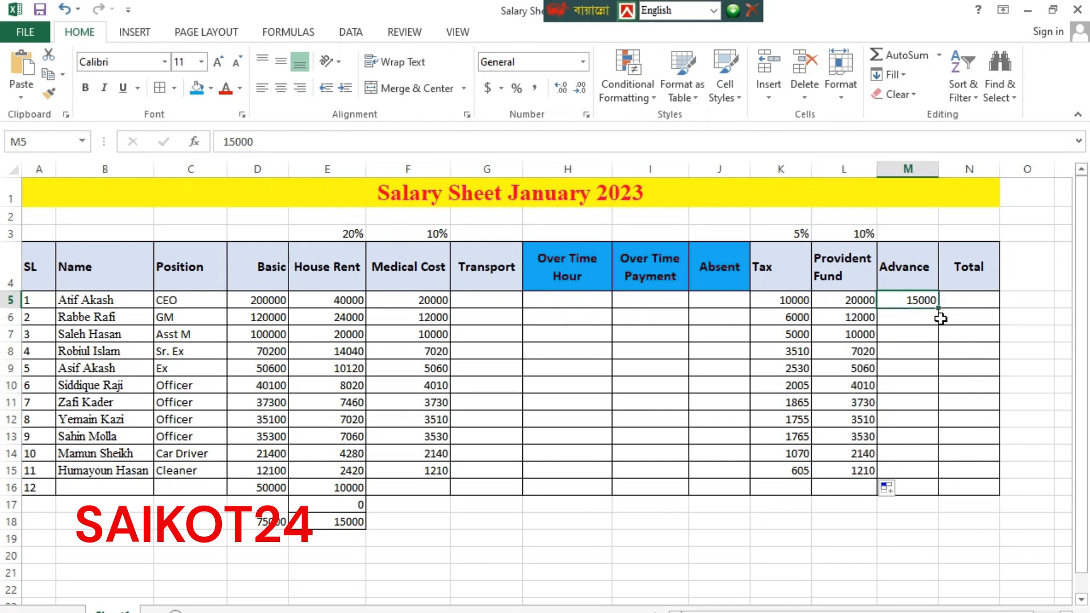
{"action": "left_click_drag", "start_coordinate": [939, 311], "coordinate": [940, 475]}
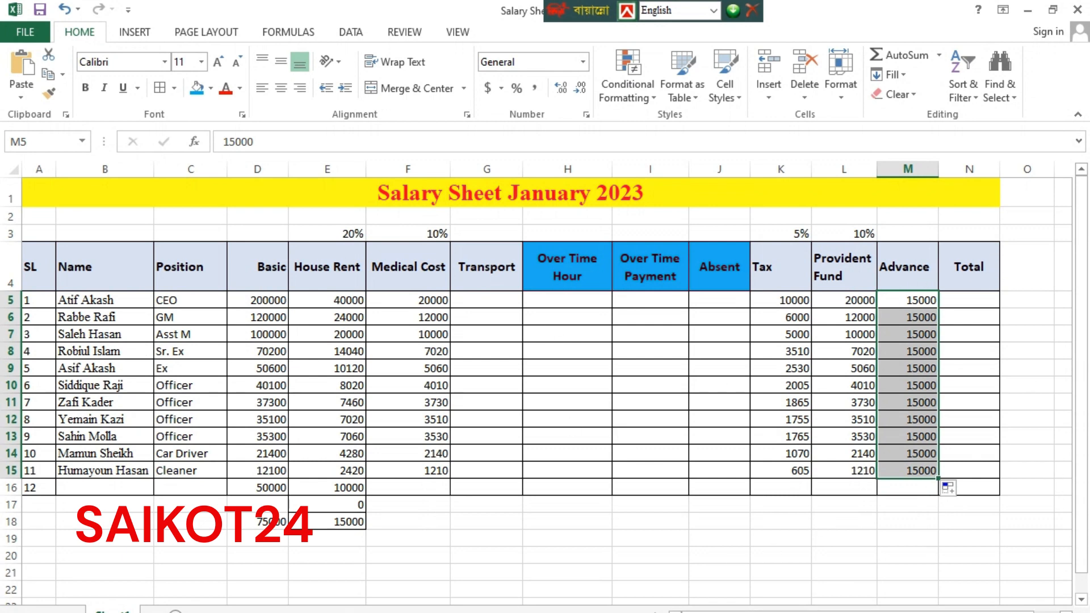
{"action": "key", "text": "alt+Tab"}
Scroll the Word notes to the Net Salary formula, then return to the Excel salary sheet
{"action": "scroll", "coordinate": [477, 323], "scroll_direction": "down", "scroll_amount": 3}
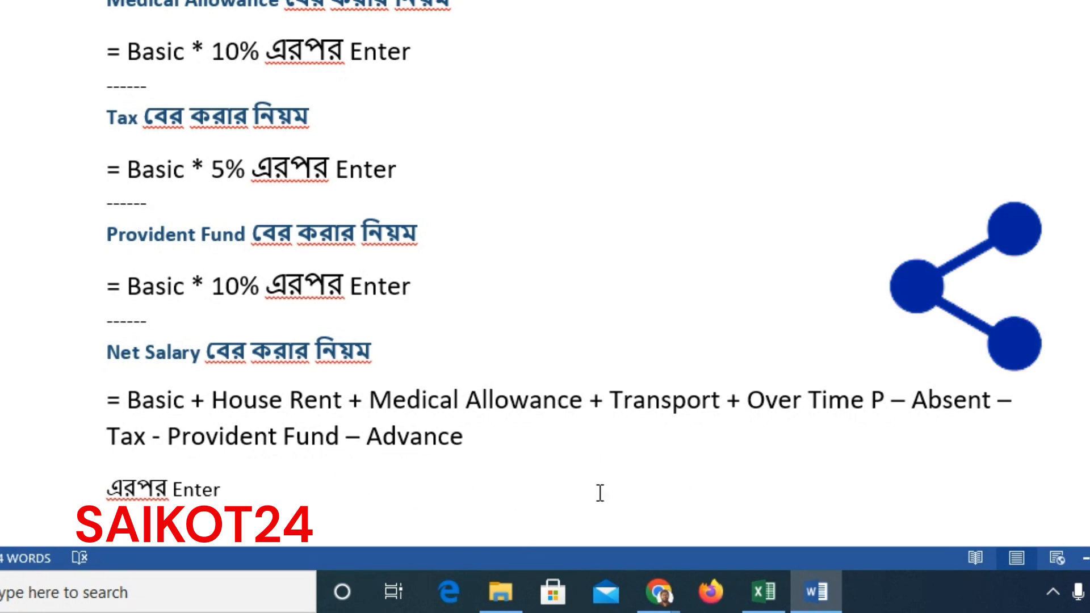
{"action": "left_click", "coordinate": [764, 583]}
Start the N5 Total formula adding Basic, House Rent, Medical Cost, Transport and Over Time Payment
{"action": "left_click", "coordinate": [911, 378]}
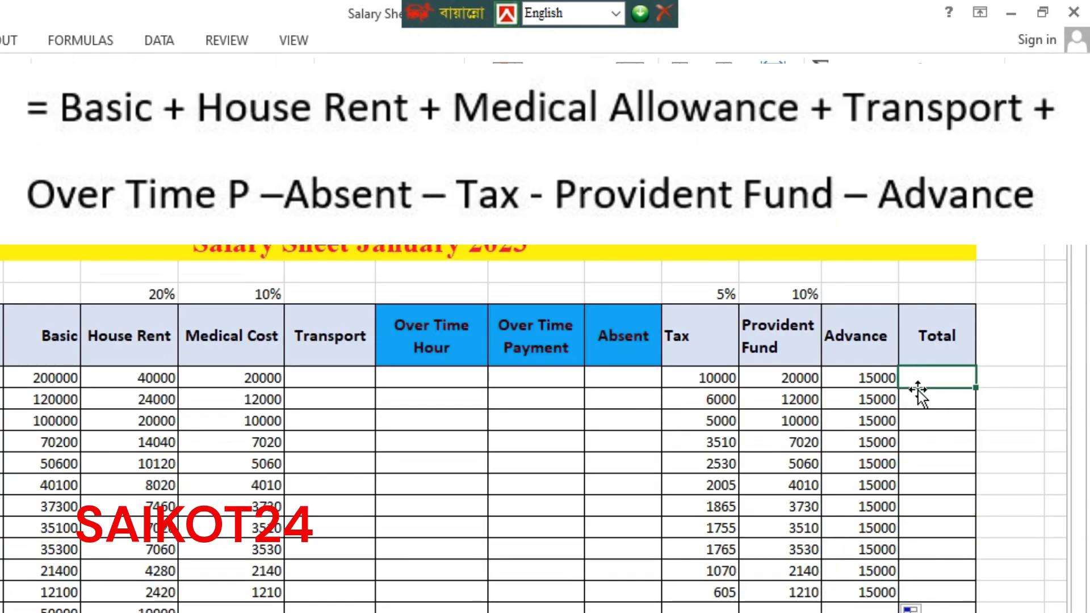
{"action": "type", "text": "+"}
{"action": "key", "text": "BackSpace"}
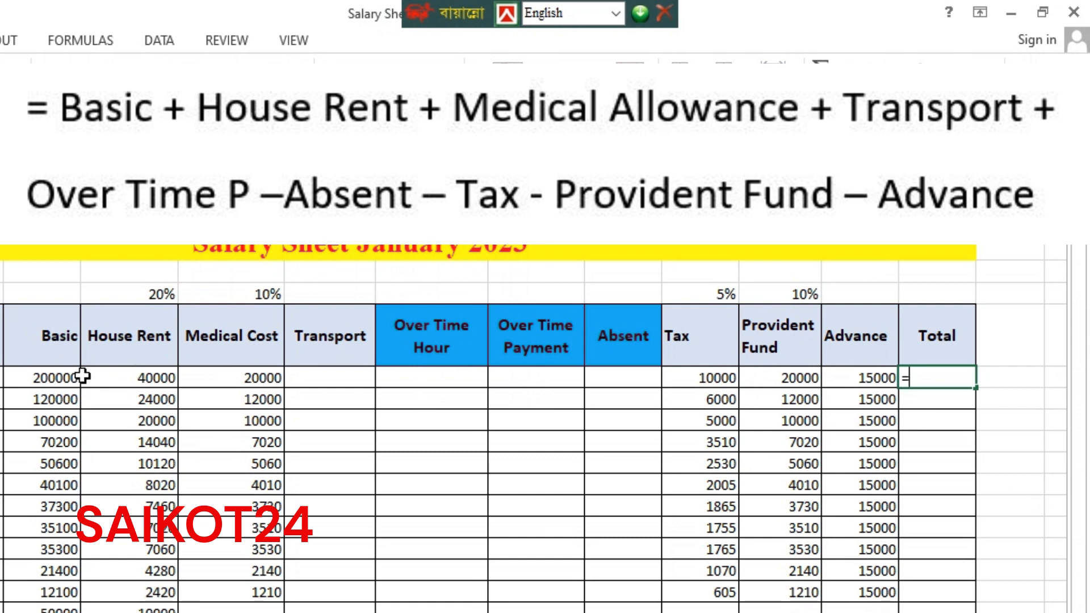
{"action": "left_click", "coordinate": [55, 377]}
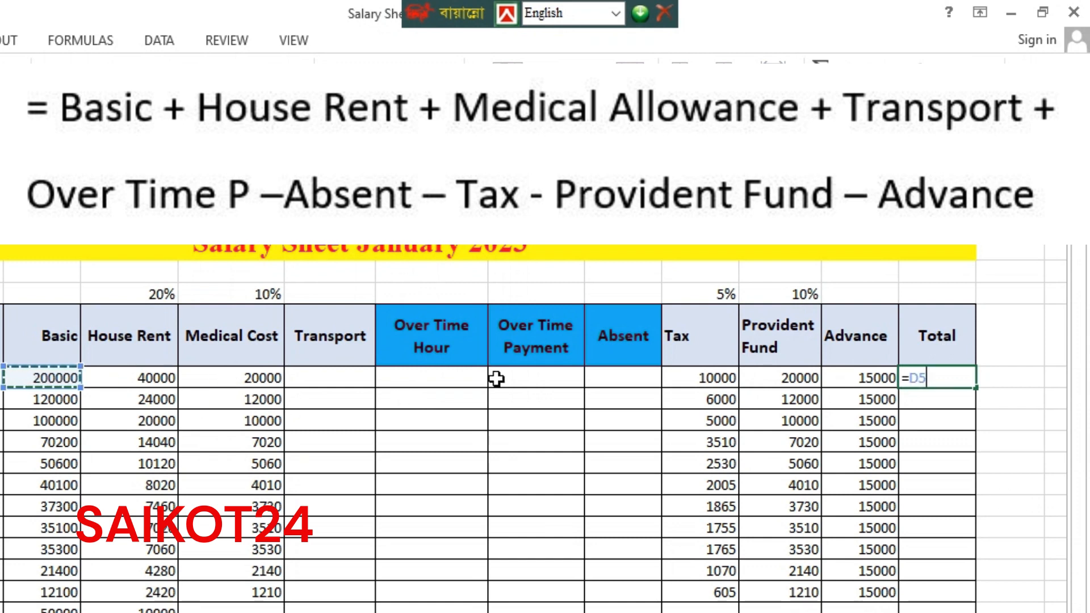
{"action": "type", "text": "+"}
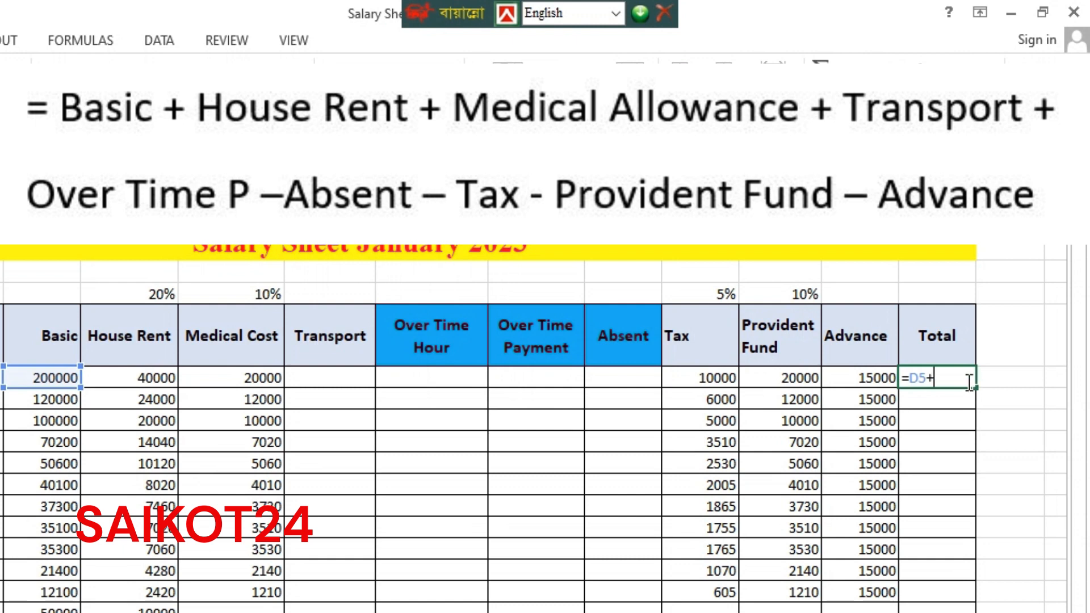
{"action": "left_click", "coordinate": [146, 378]}
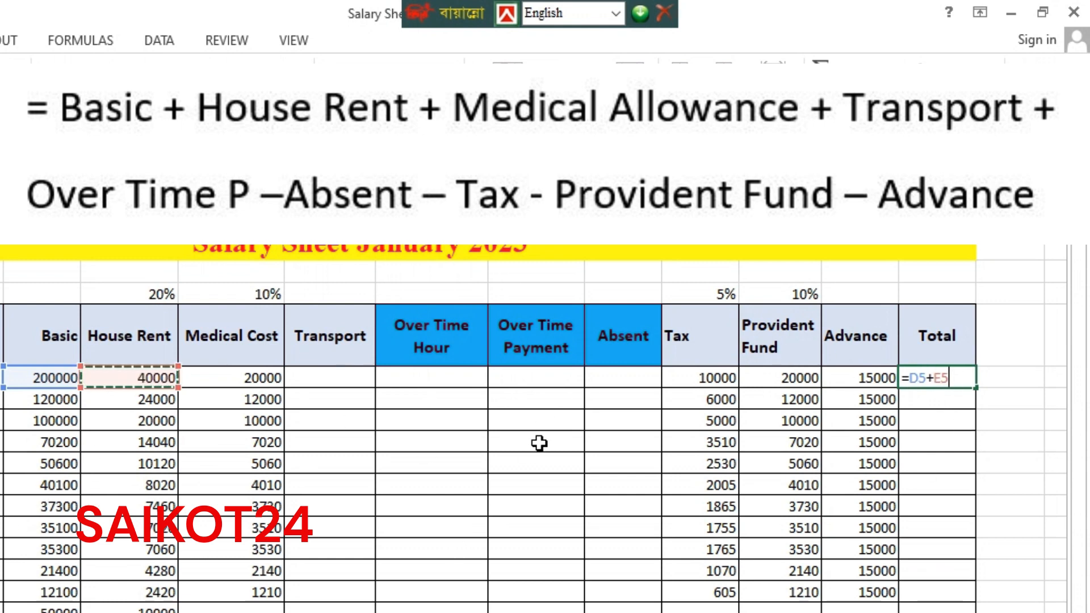
{"action": "type", "text": "+"}
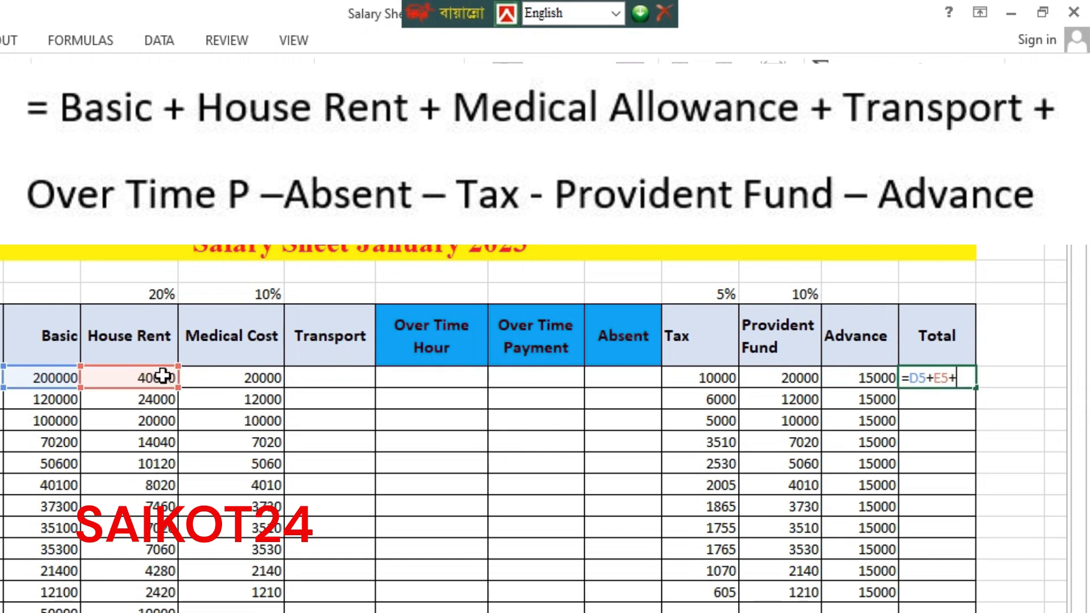
{"action": "left_click", "coordinate": [235, 381]}
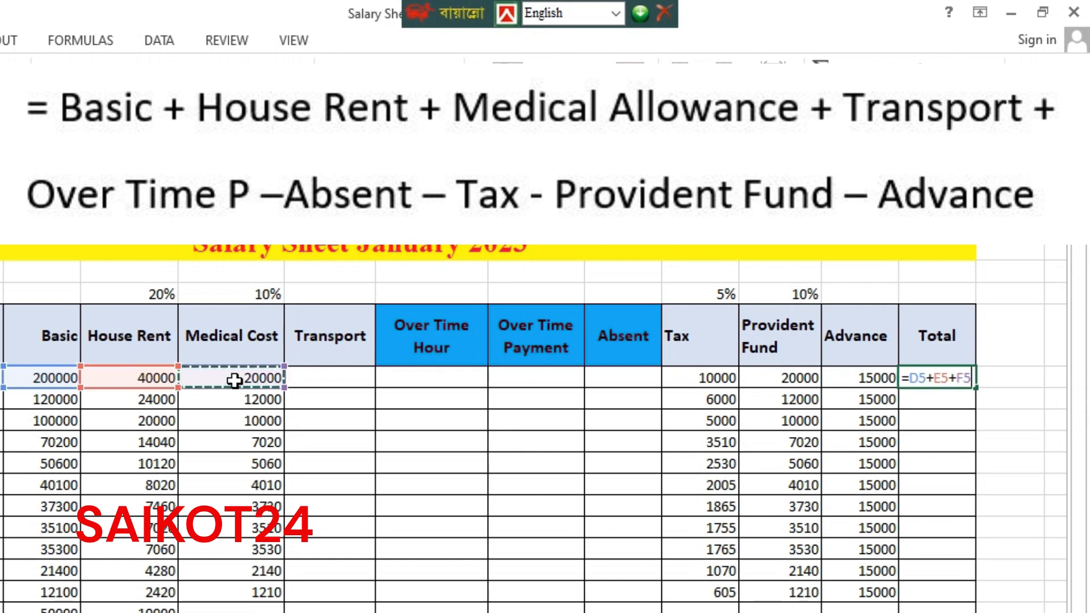
{"action": "type", "text": "+"}
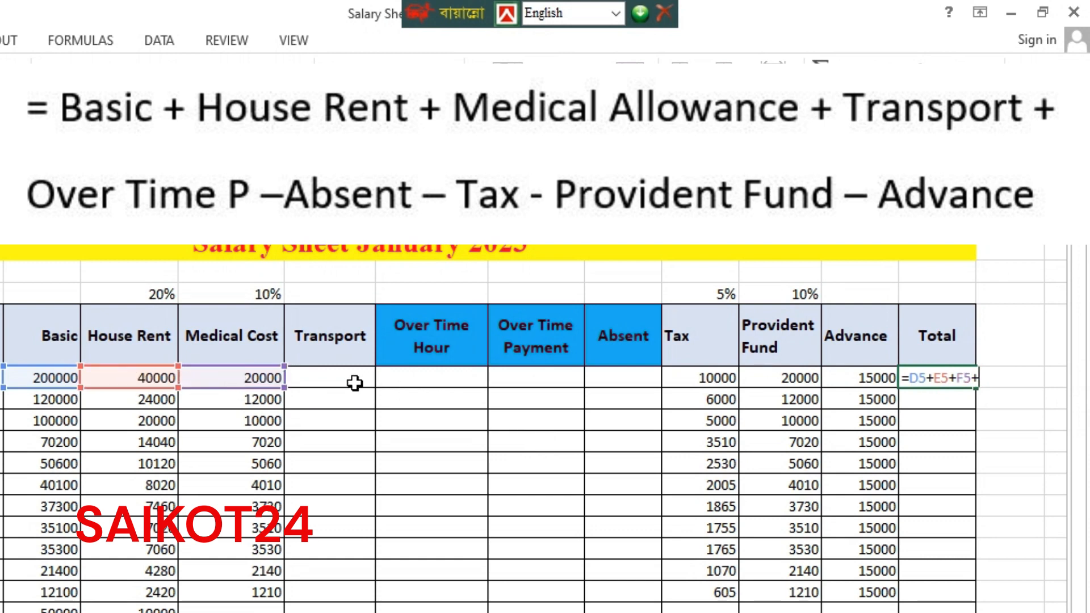
{"action": "left_click", "coordinate": [331, 383]}
{"action": "type", "text": "+"}
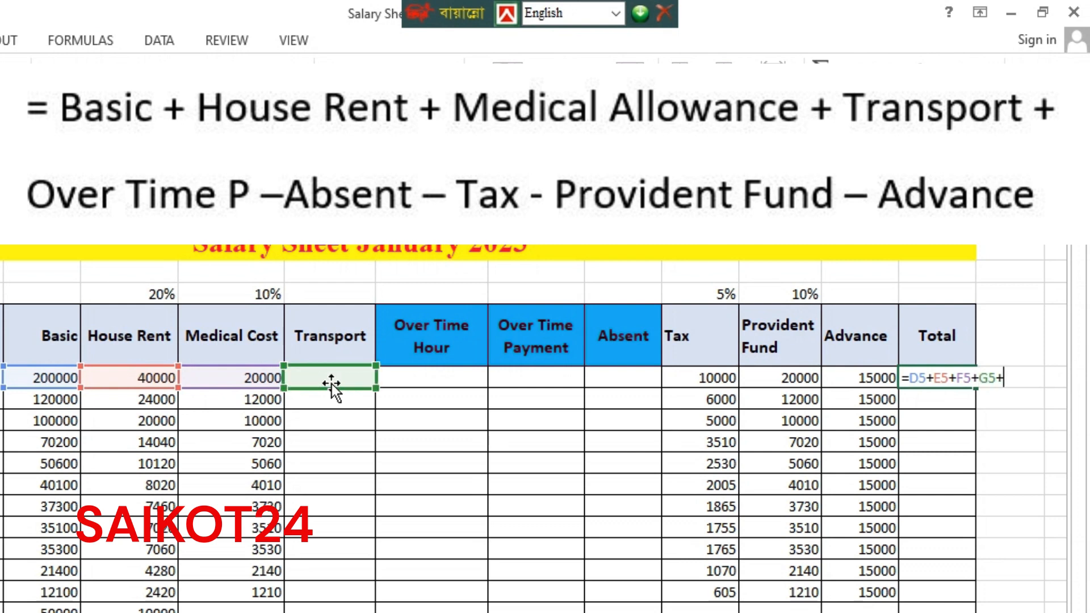
{"action": "left_click", "coordinate": [550, 386]}
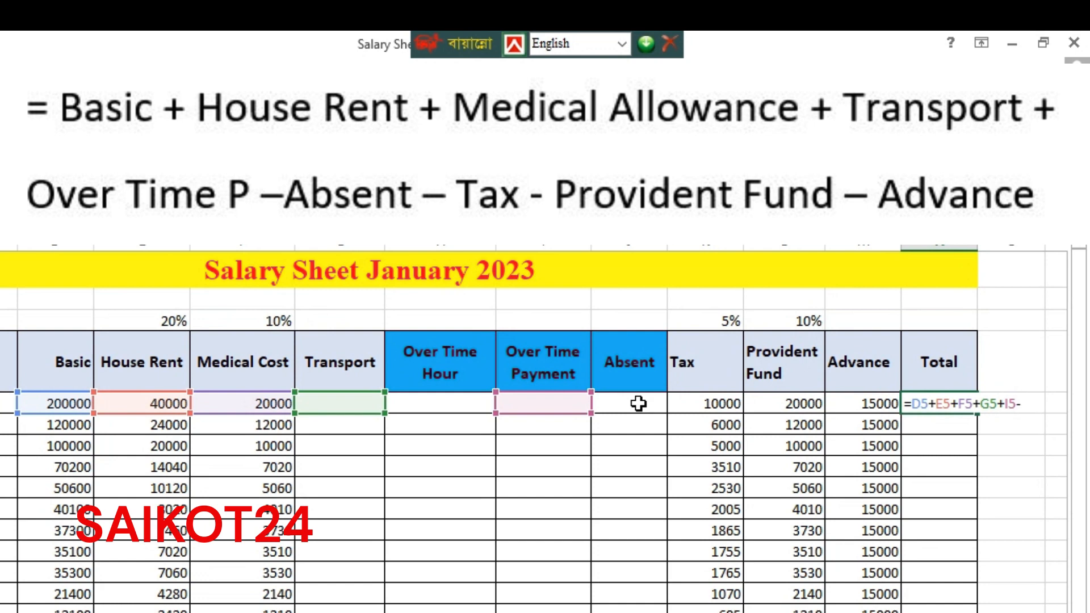
Subtract Absent, Tax, Provident Fund and Advance in N5 and enter it, giving 215000
{"action": "type", "text": "-"}
{"action": "left_click", "coordinate": [628, 404]}
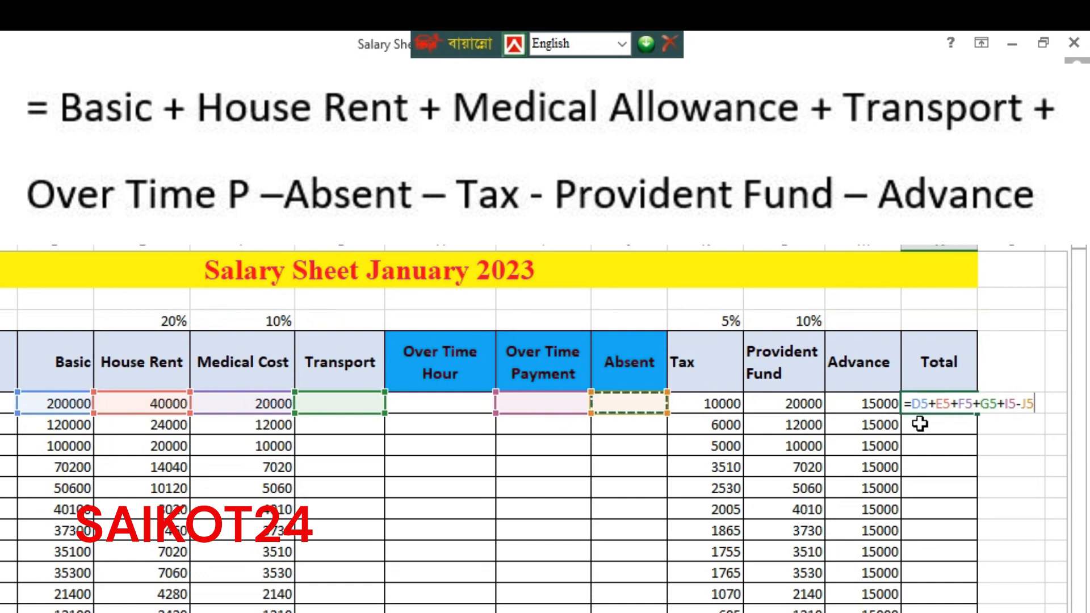
{"action": "type", "text": "-"}
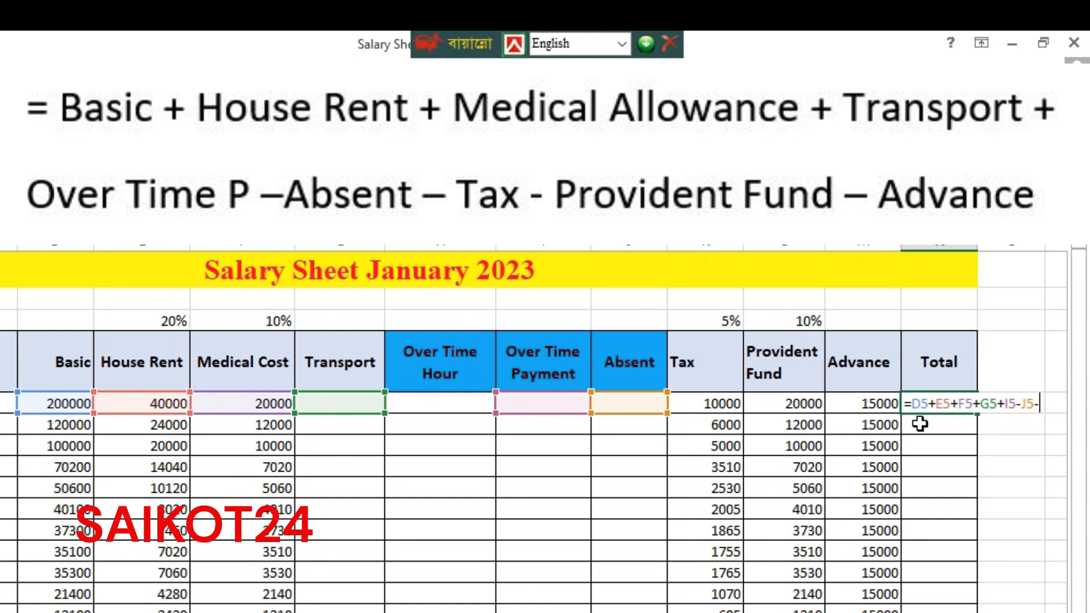
{"action": "left_click", "coordinate": [721, 404]}
{"action": "type", "text": "-"}
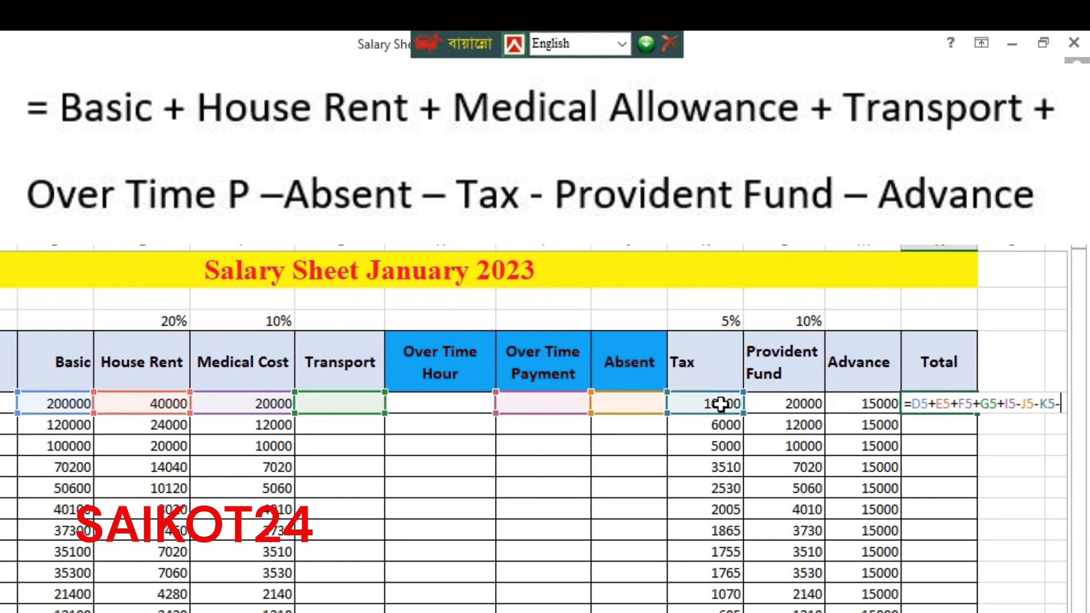
{"action": "left_click", "coordinate": [794, 402]}
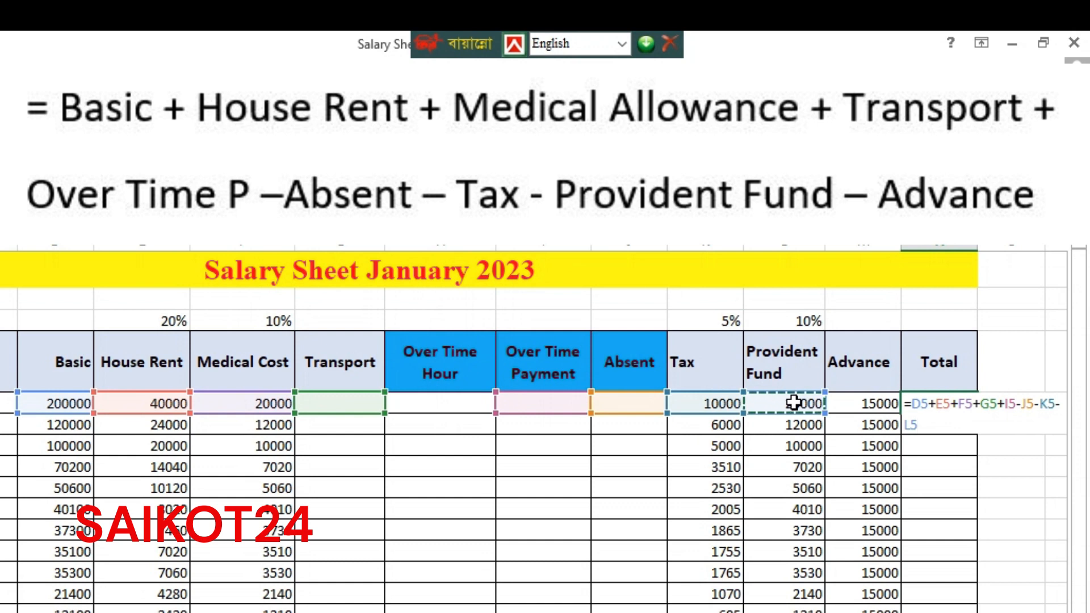
{"action": "type", "text": "-"}
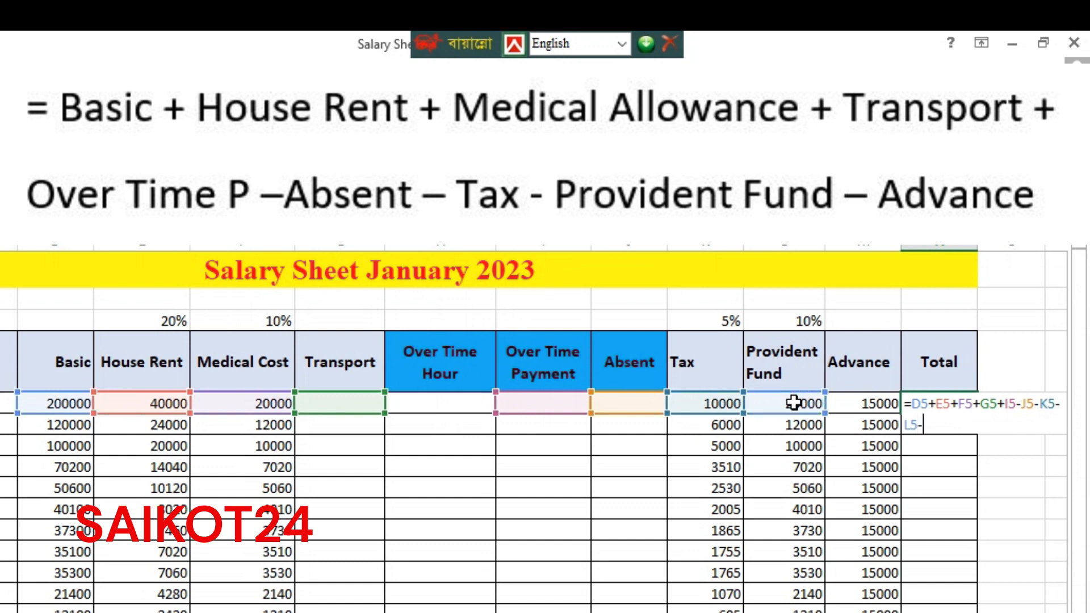
{"action": "left_click", "coordinate": [865, 403]}
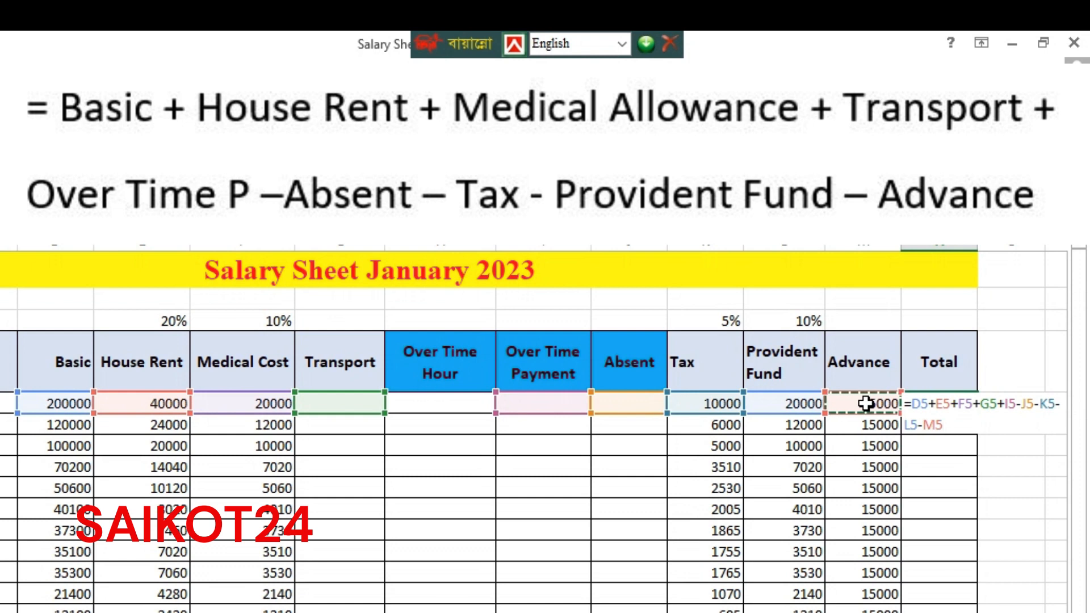
{"action": "key", "text": "Return"}
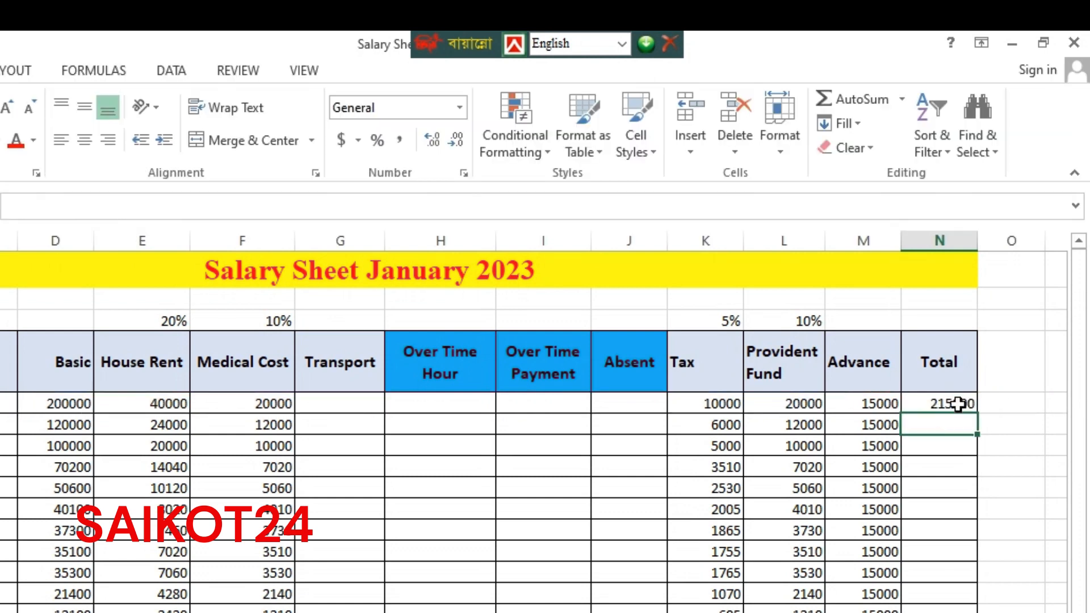
Copy the N5 Total formula down to N15 and select the Advance cells M6:M15
{"action": "left_click", "coordinate": [931, 442]}
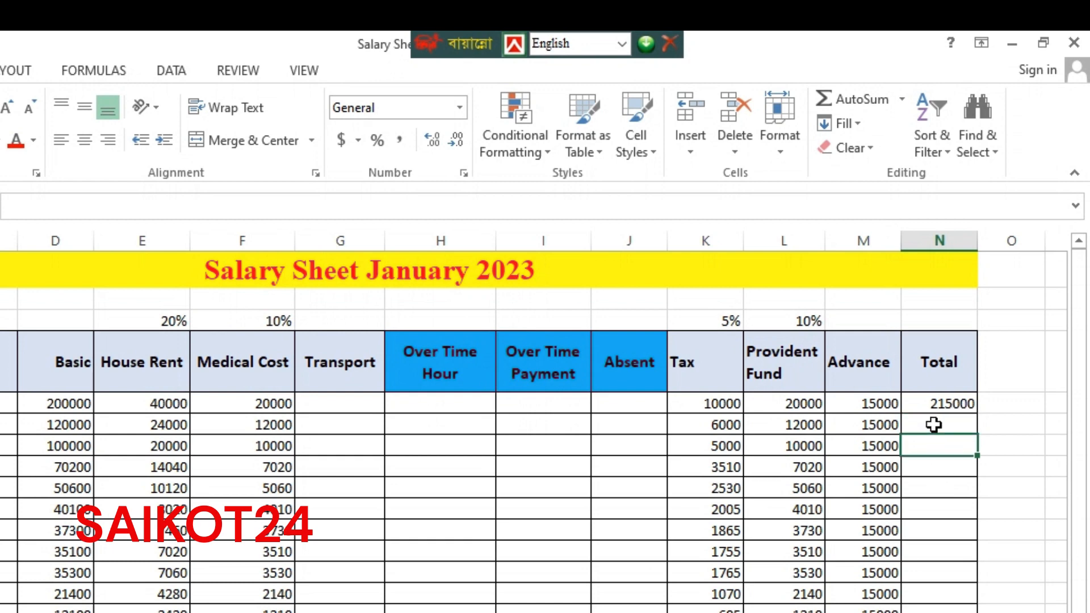
{"action": "left_click", "coordinate": [933, 425]}
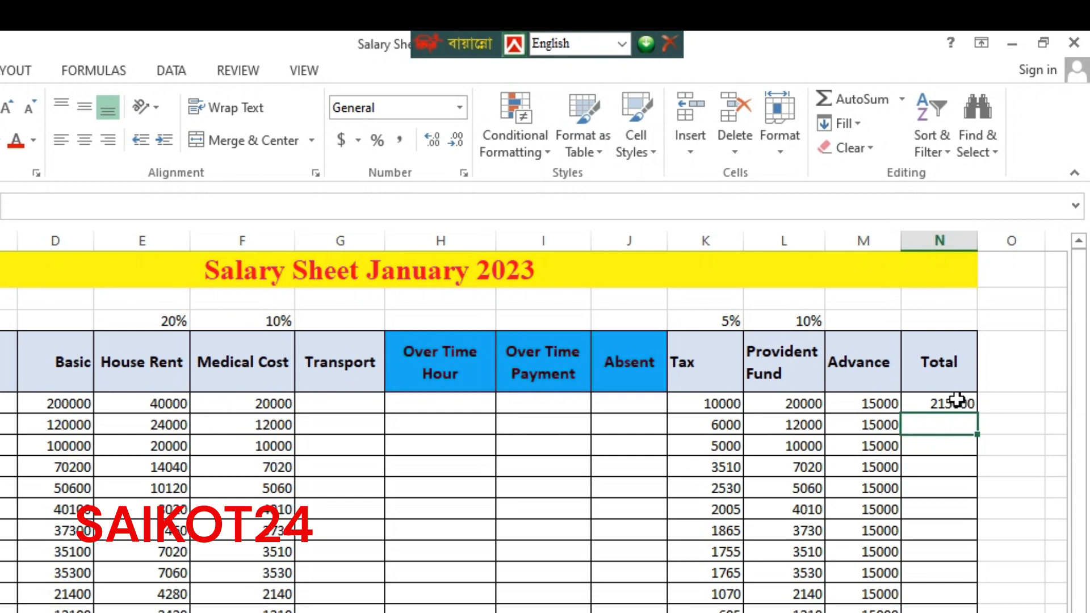
{"action": "left_click", "coordinate": [938, 404]}
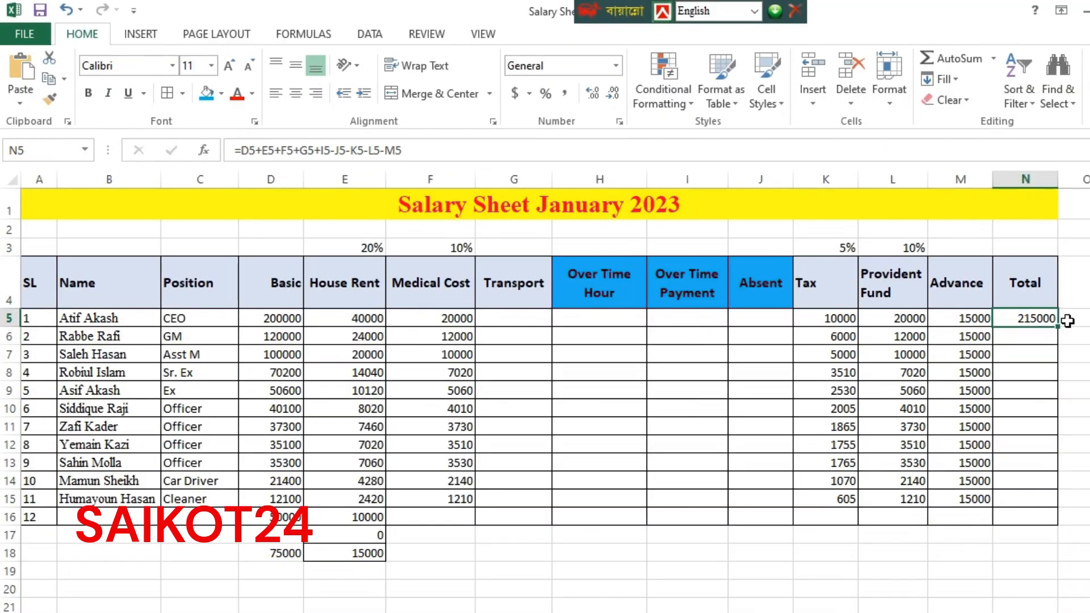
{"action": "left_click_drag", "start_coordinate": [1056, 326], "coordinate": [1059, 507]}
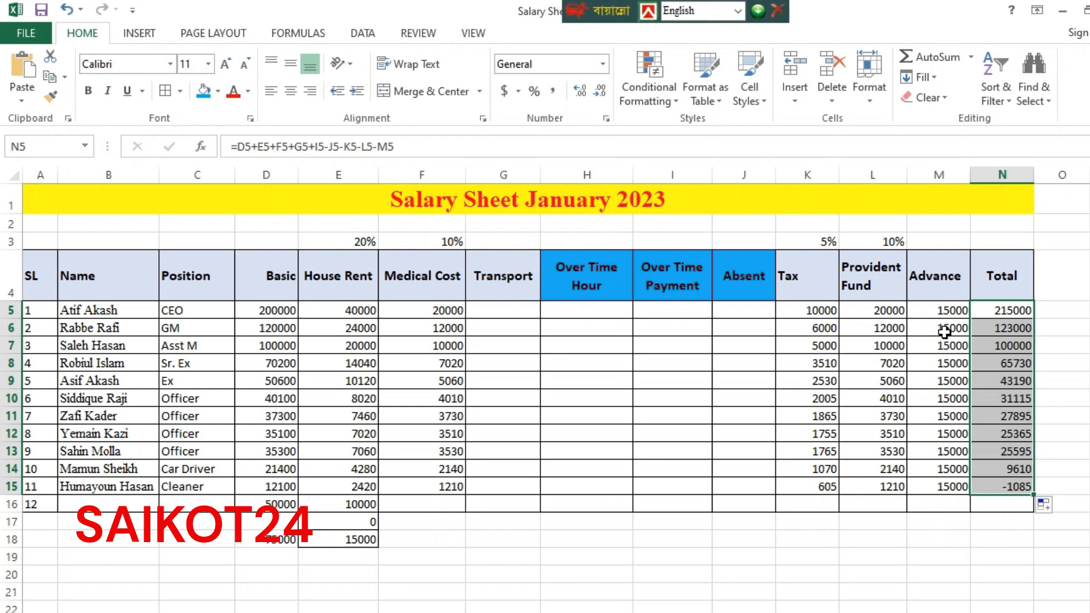
{"action": "left_click_drag", "start_coordinate": [944, 332], "coordinate": [949, 486]}
Clear the Advances in M6:M15 and give the fourth employee a 5000 Advance in M8
{"action": "key", "text": "Delete"}
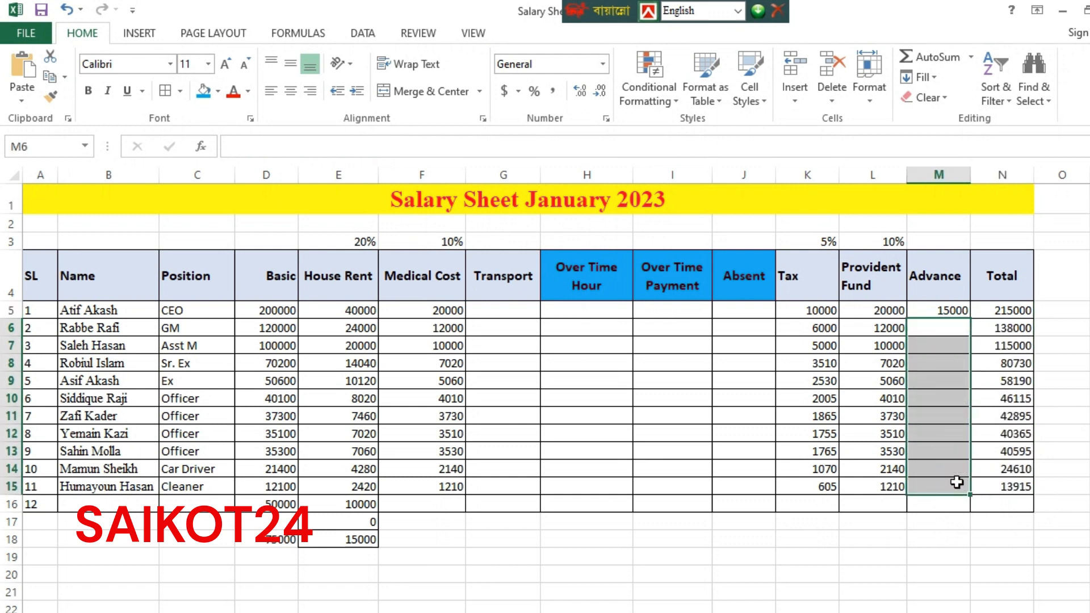
{"action": "left_click", "coordinate": [949, 349]}
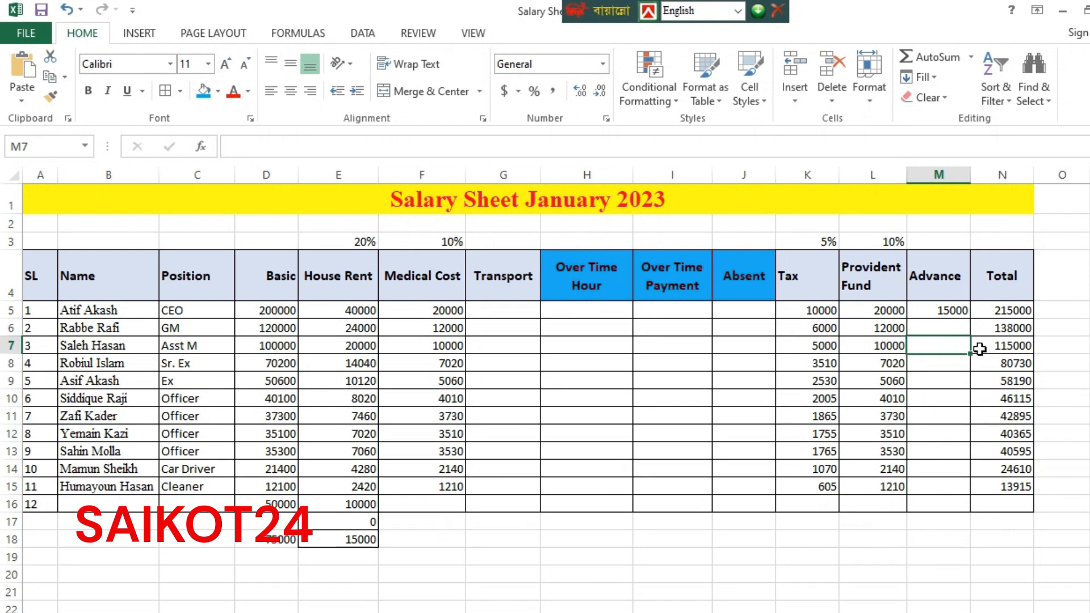
{"action": "left_click", "coordinate": [941, 360]}
{"action": "type", "text": "500"}
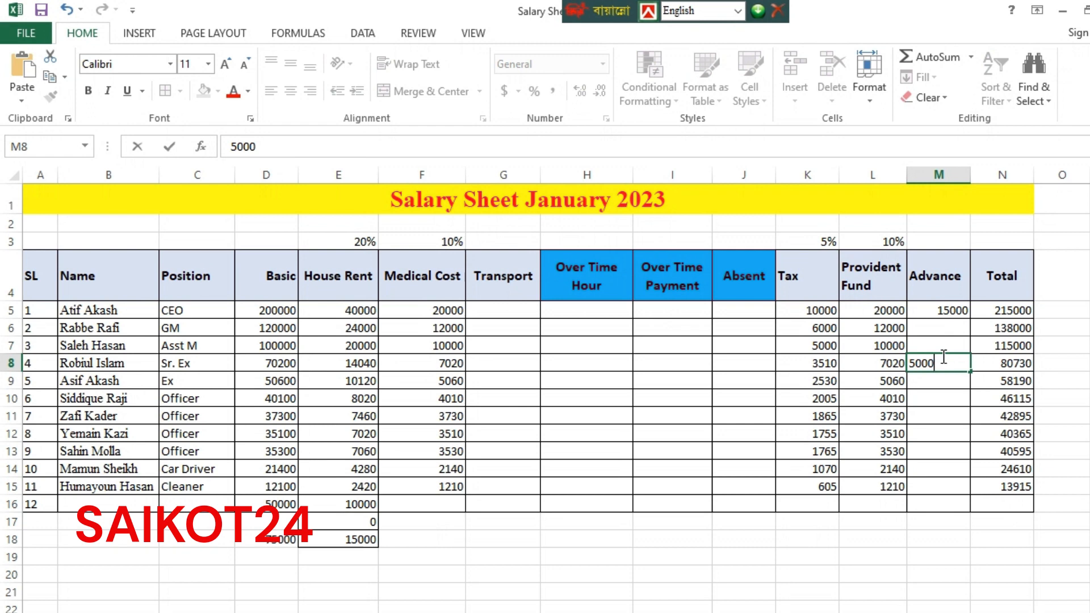
{"action": "type", "text": "0"}
{"action": "key", "text": "Return"}
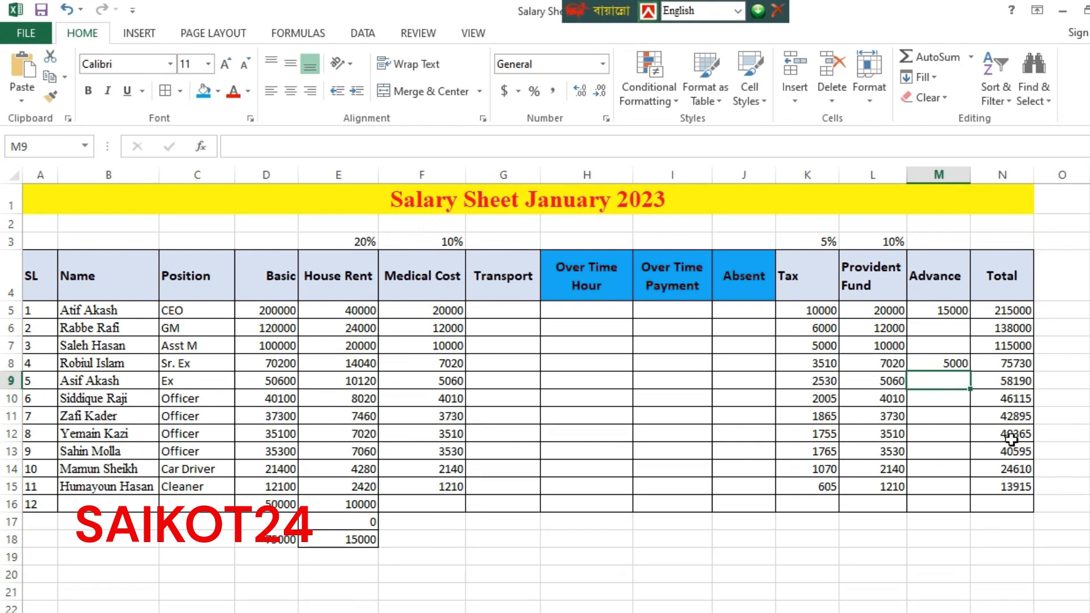
{"action": "left_click", "coordinate": [940, 449]}
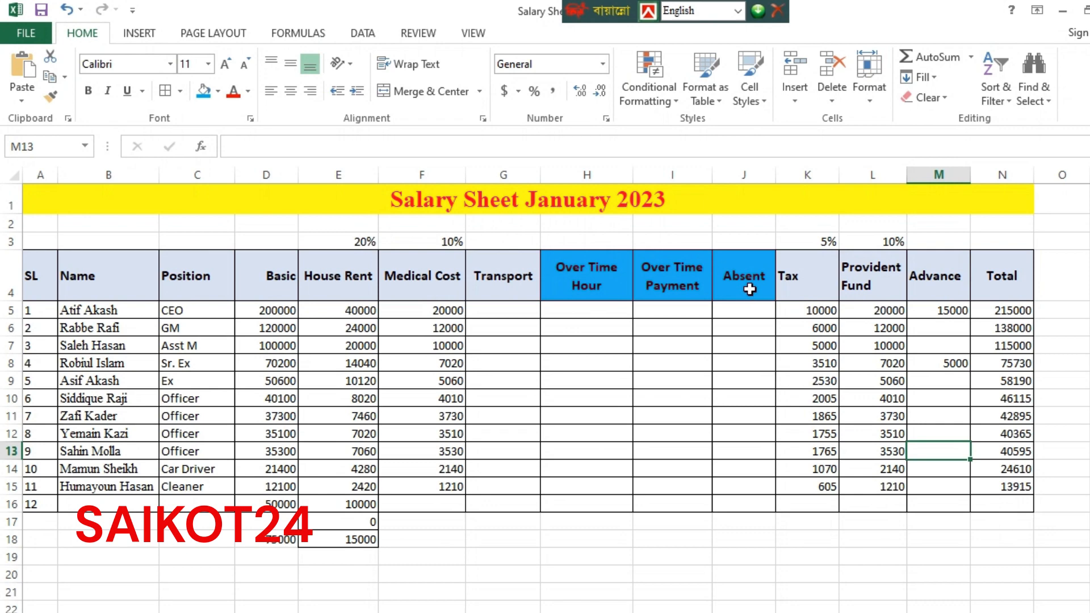
Enter a test calculation dividing 50000 by 50 in G20 below the table, showing 1000
{"action": "scroll", "coordinate": [598, 577], "scroll_direction": "down", "scroll_amount": 3}
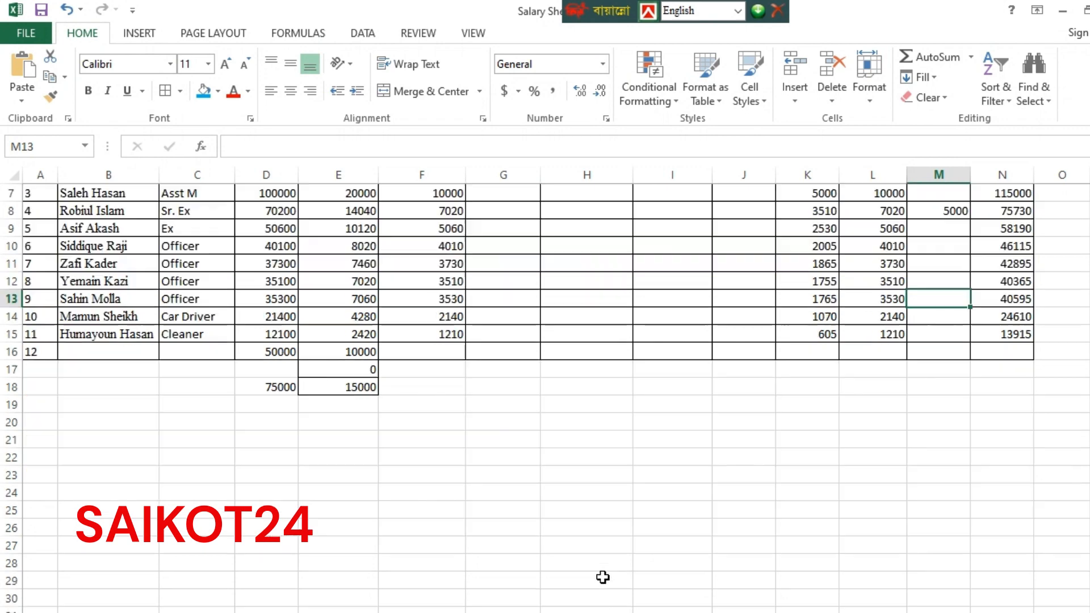
{"action": "scroll", "coordinate": [615, 570], "scroll_direction": "up", "scroll_amount": 2}
{"action": "left_click", "coordinate": [510, 511]}
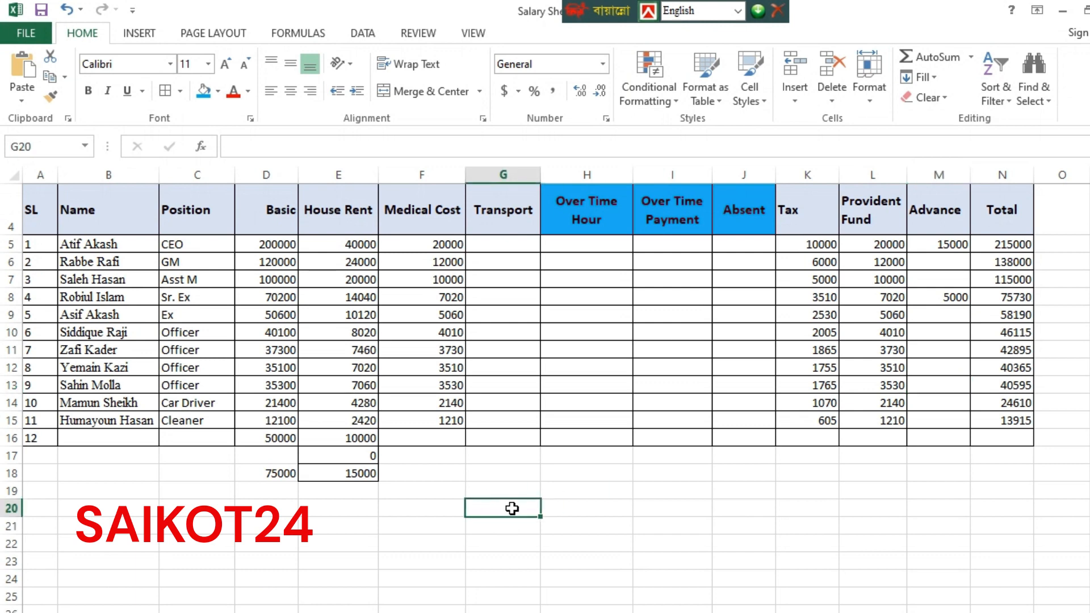
{"action": "double_click", "coordinate": [491, 509]}
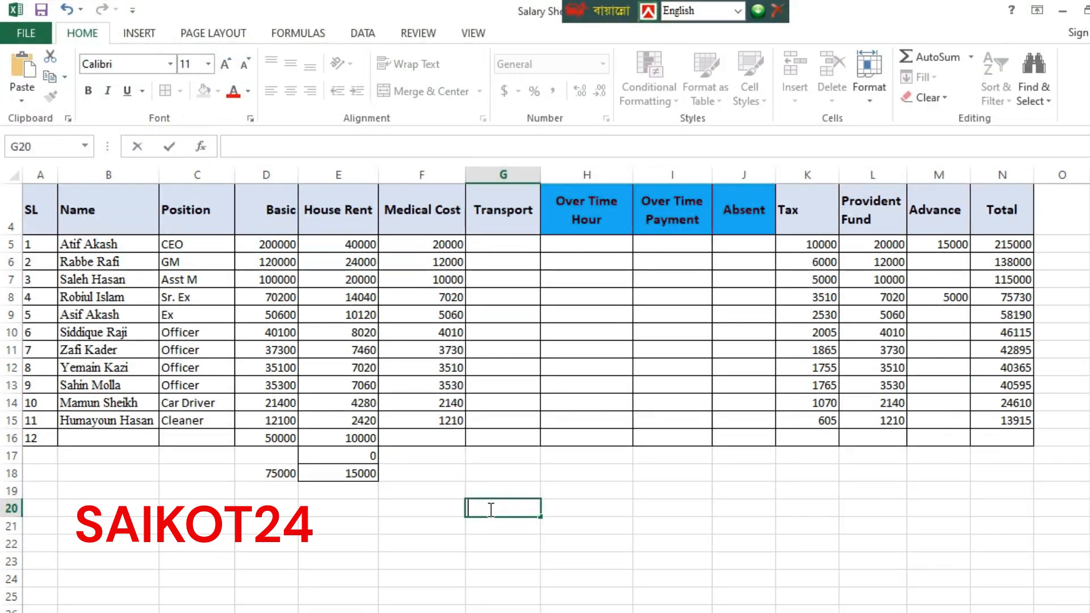
{"action": "type", "text": "+"}
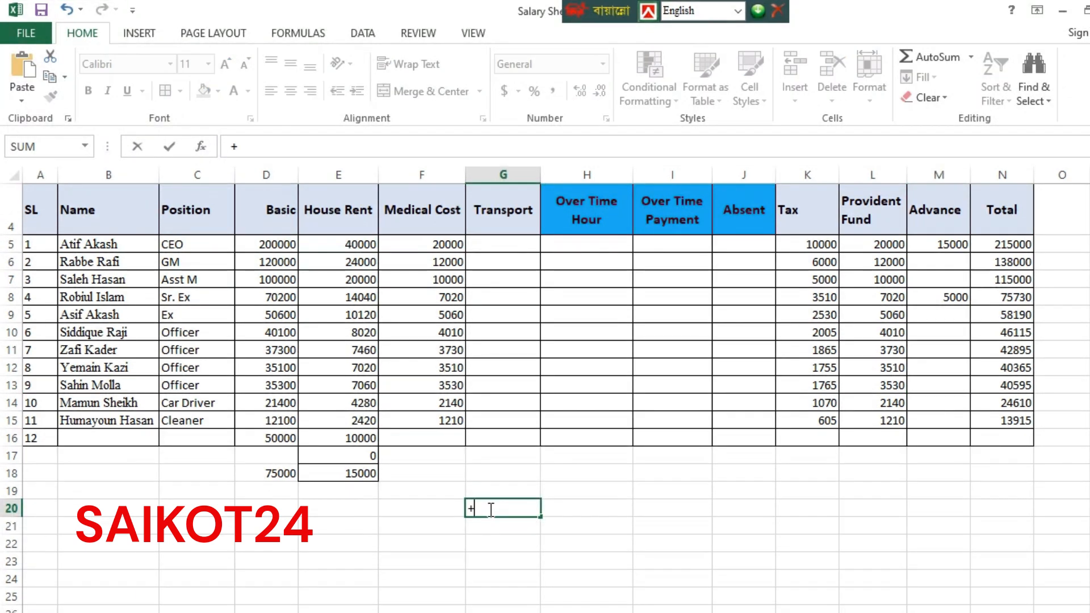
{"action": "key", "text": "Escape"}
{"action": "type", "text": "=50000/"}
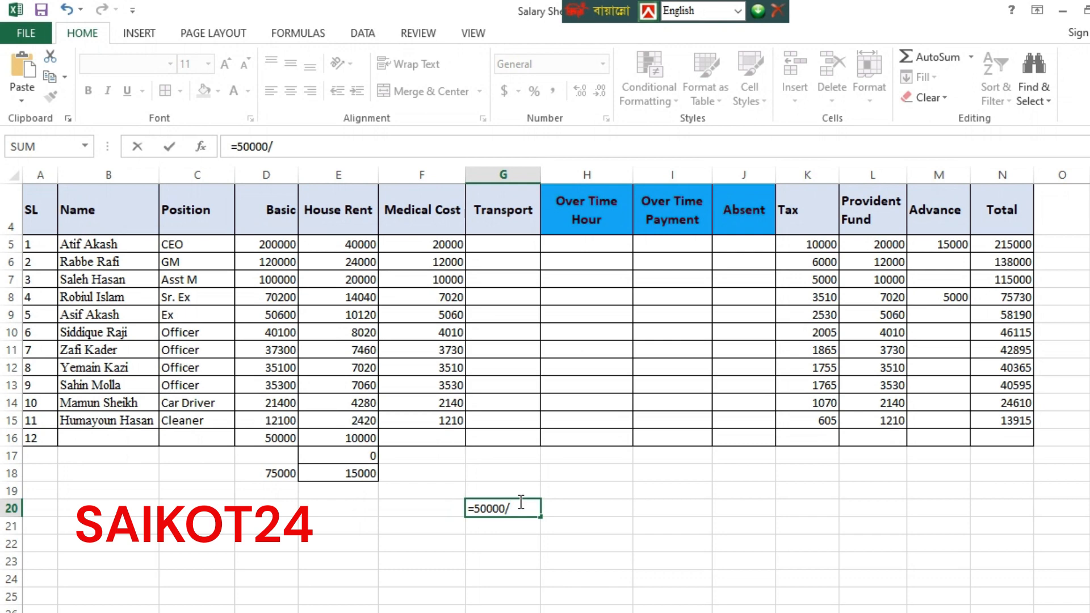
{"action": "type", "text": "50"}
{"action": "key", "text": "Return"}
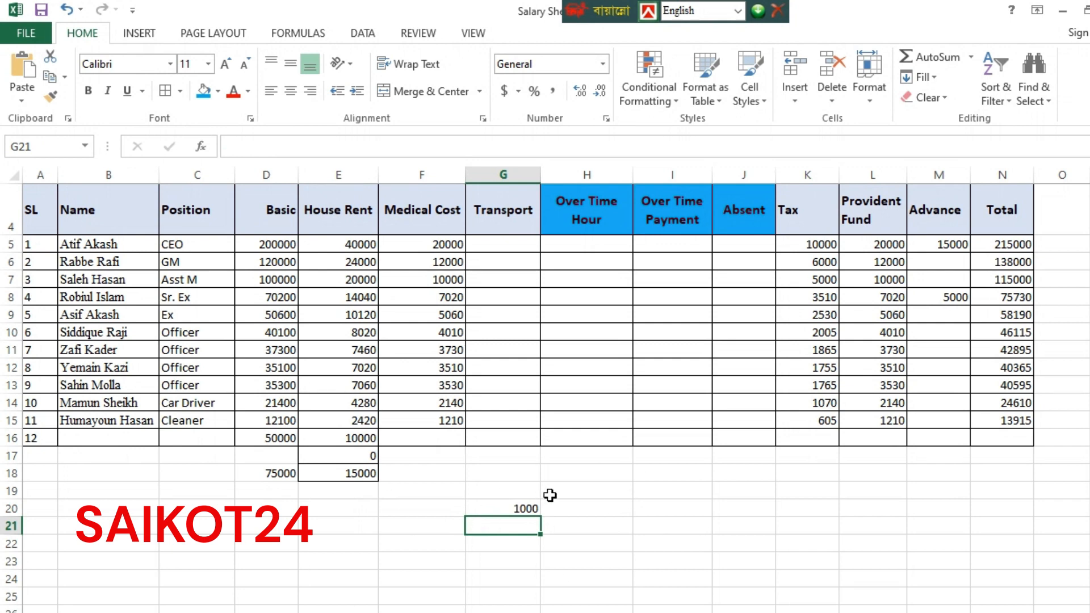
{"action": "left_click", "coordinate": [672, 508]}
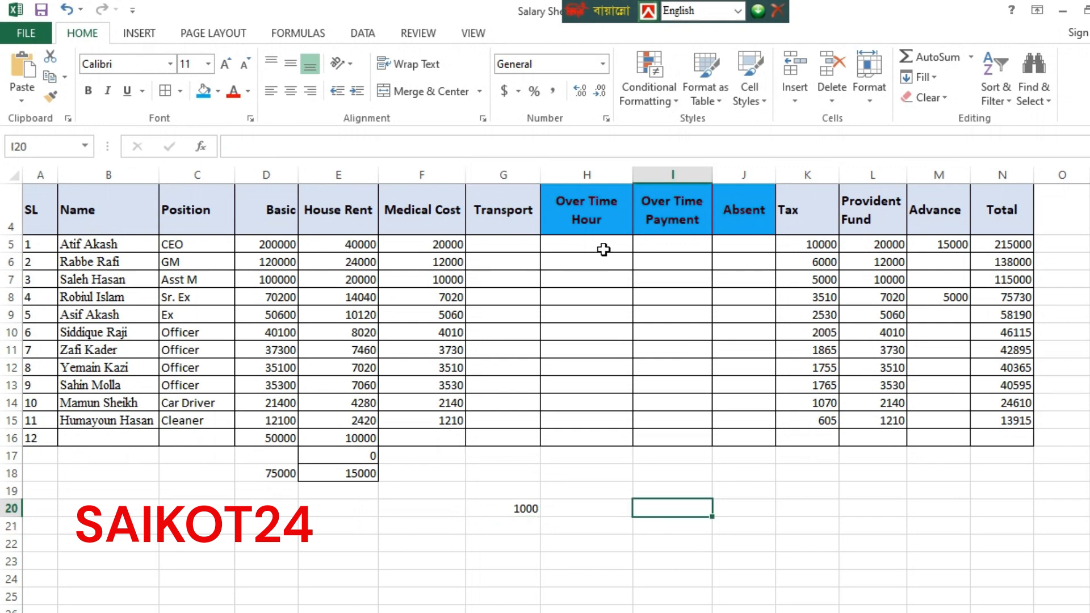
{"action": "scroll", "coordinate": [314, 371], "scroll_direction": "up", "scroll_amount": 1}
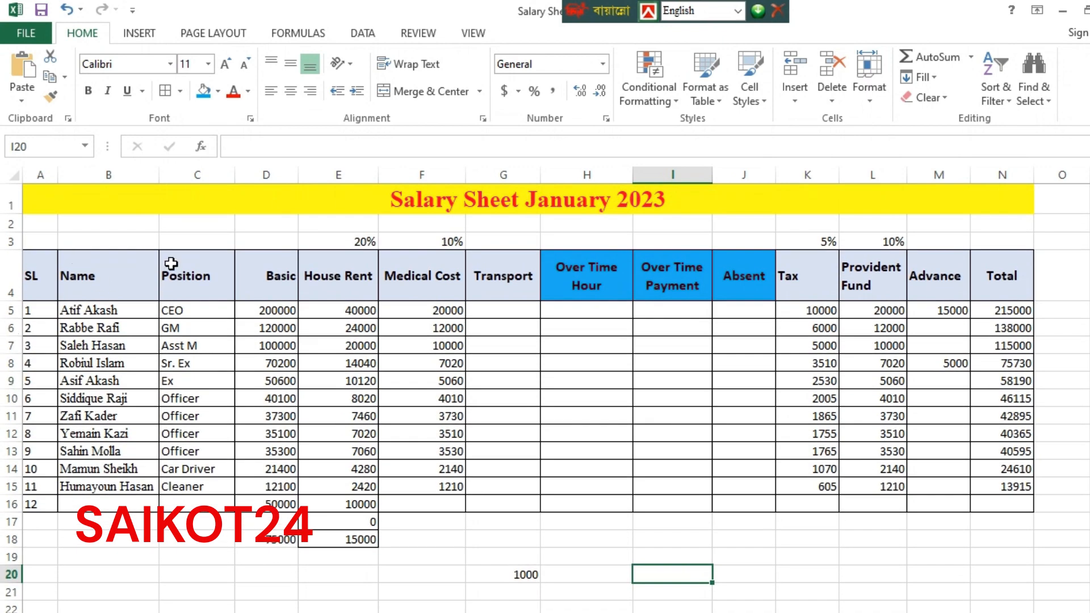